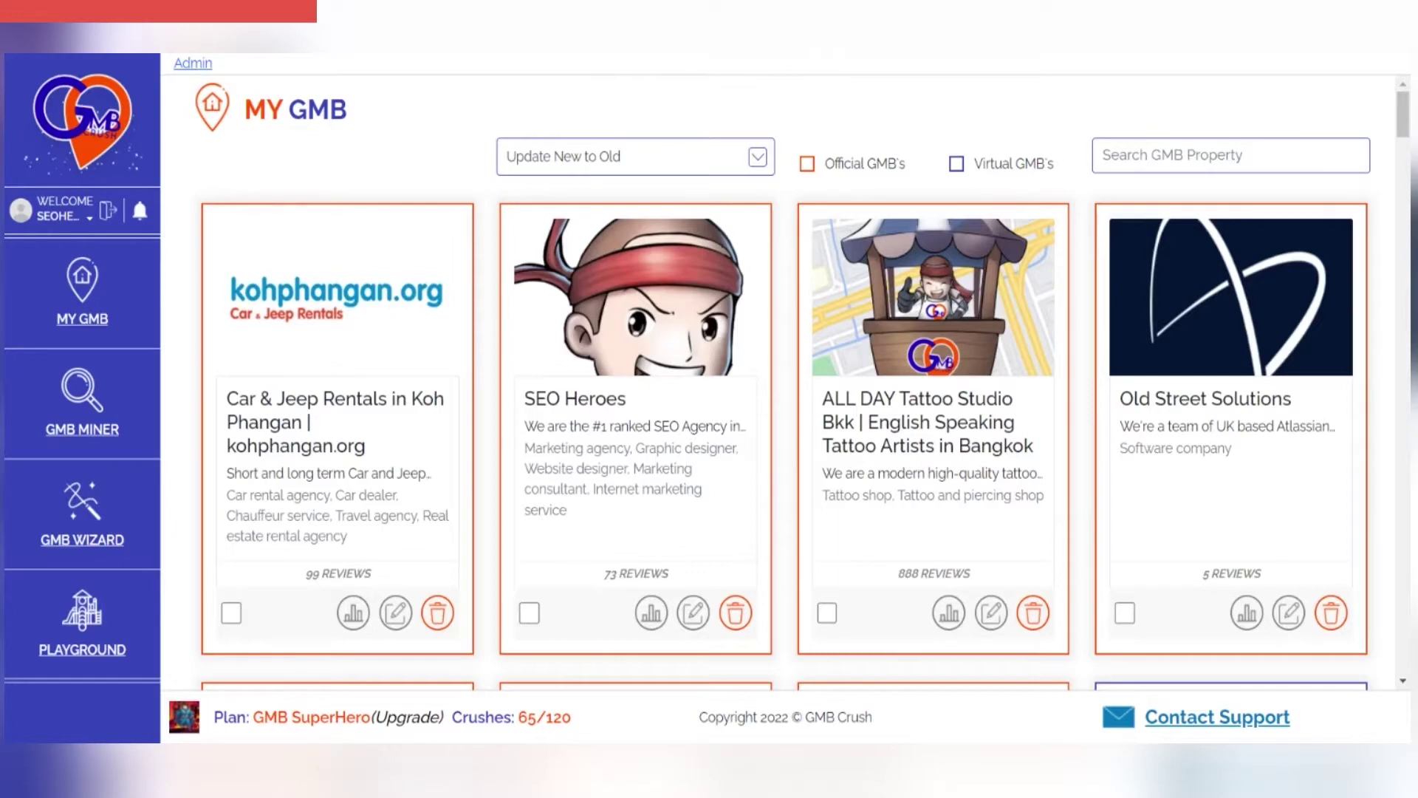
Filter the My GMB grid to Official GMB's after briefly viewing the Virtual GMB's.
{"action": "left_click", "coordinate": [808, 164]}
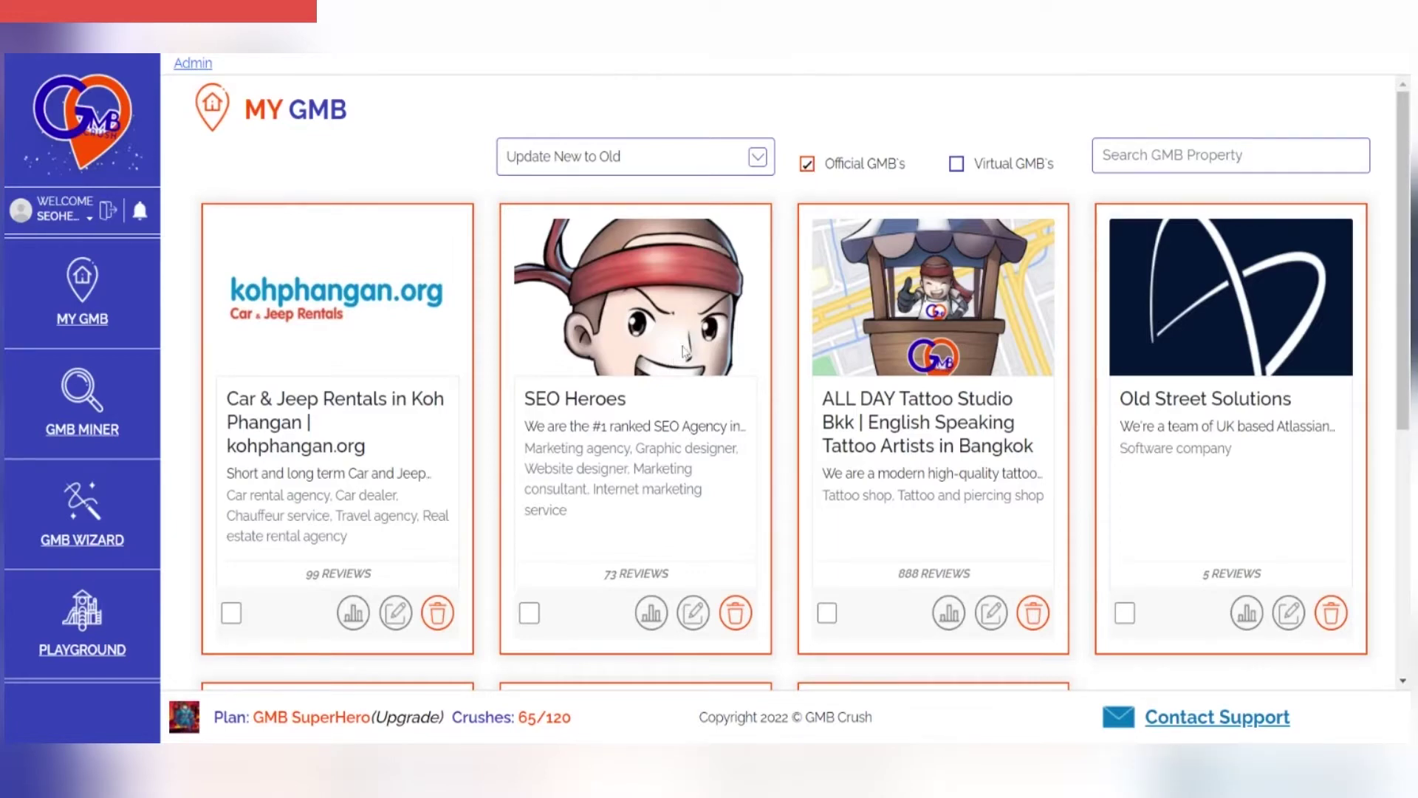
{"action": "left_click", "coordinate": [957, 164]}
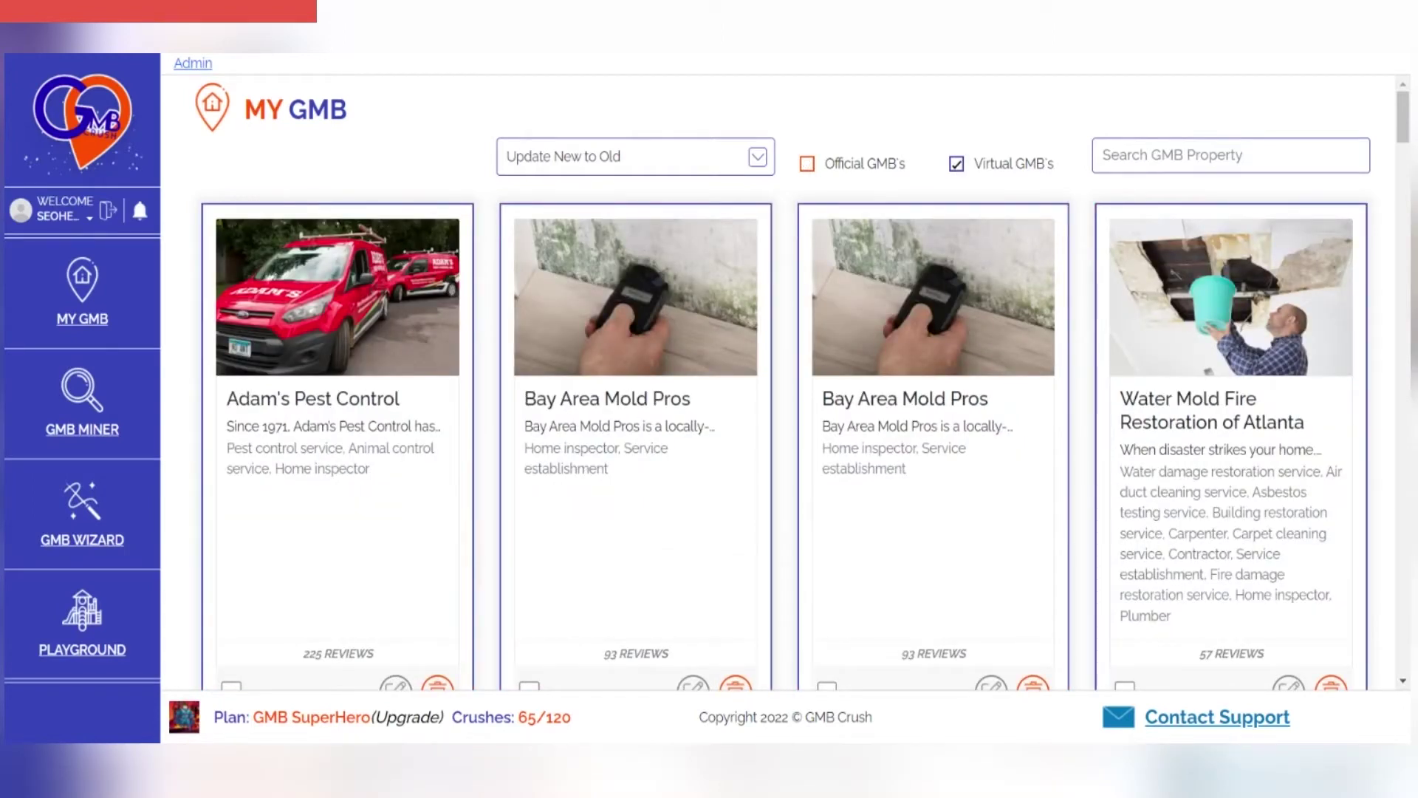
{"action": "left_click", "coordinate": [807, 164]}
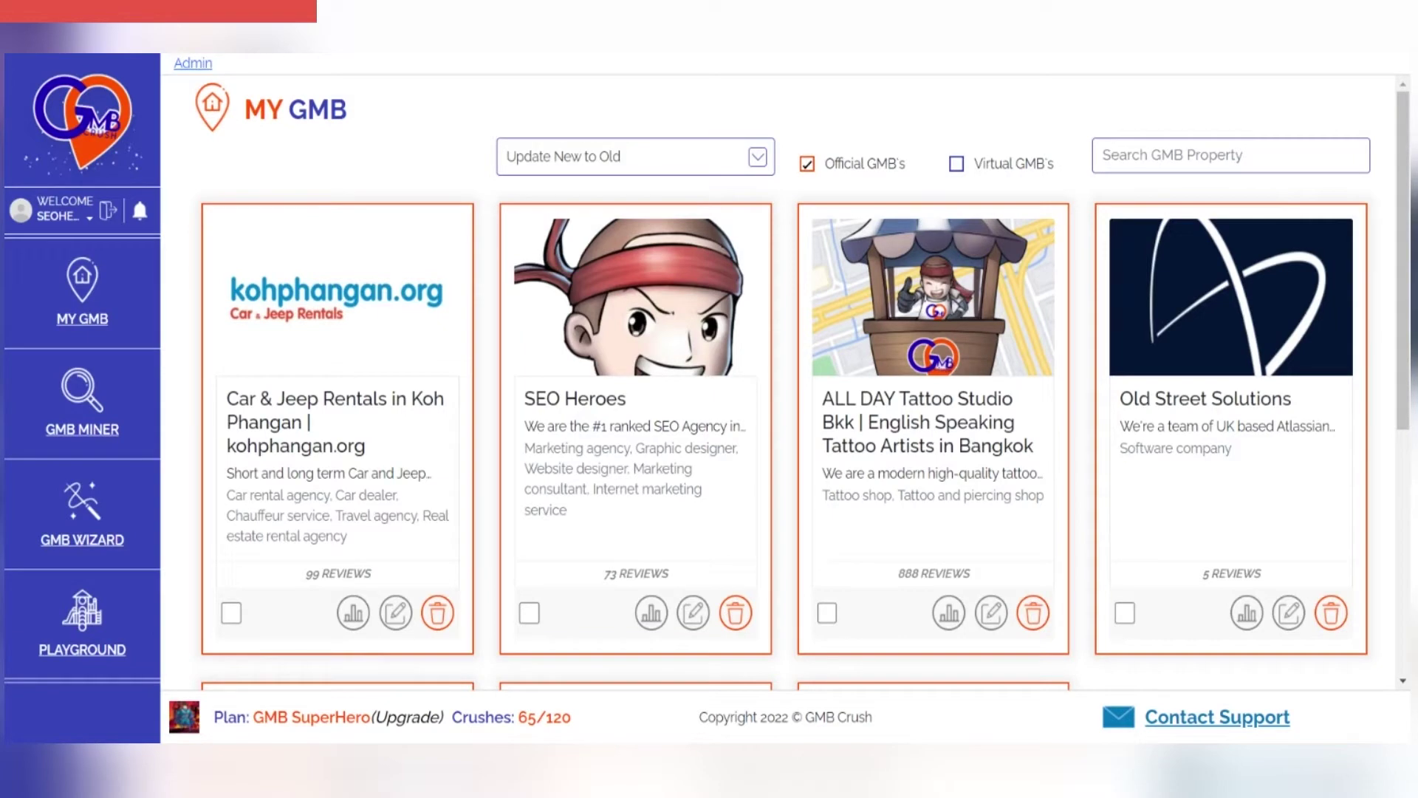
Check ALL DAY Tattoo Studio's details unsaved, then load its Mar 9 – Apr 7 performance report.
{"action": "left_click", "coordinate": [991, 612]}
{"action": "scroll", "coordinate": [1075, 589], "scroll_direction": "down", "scroll_amount": 8}
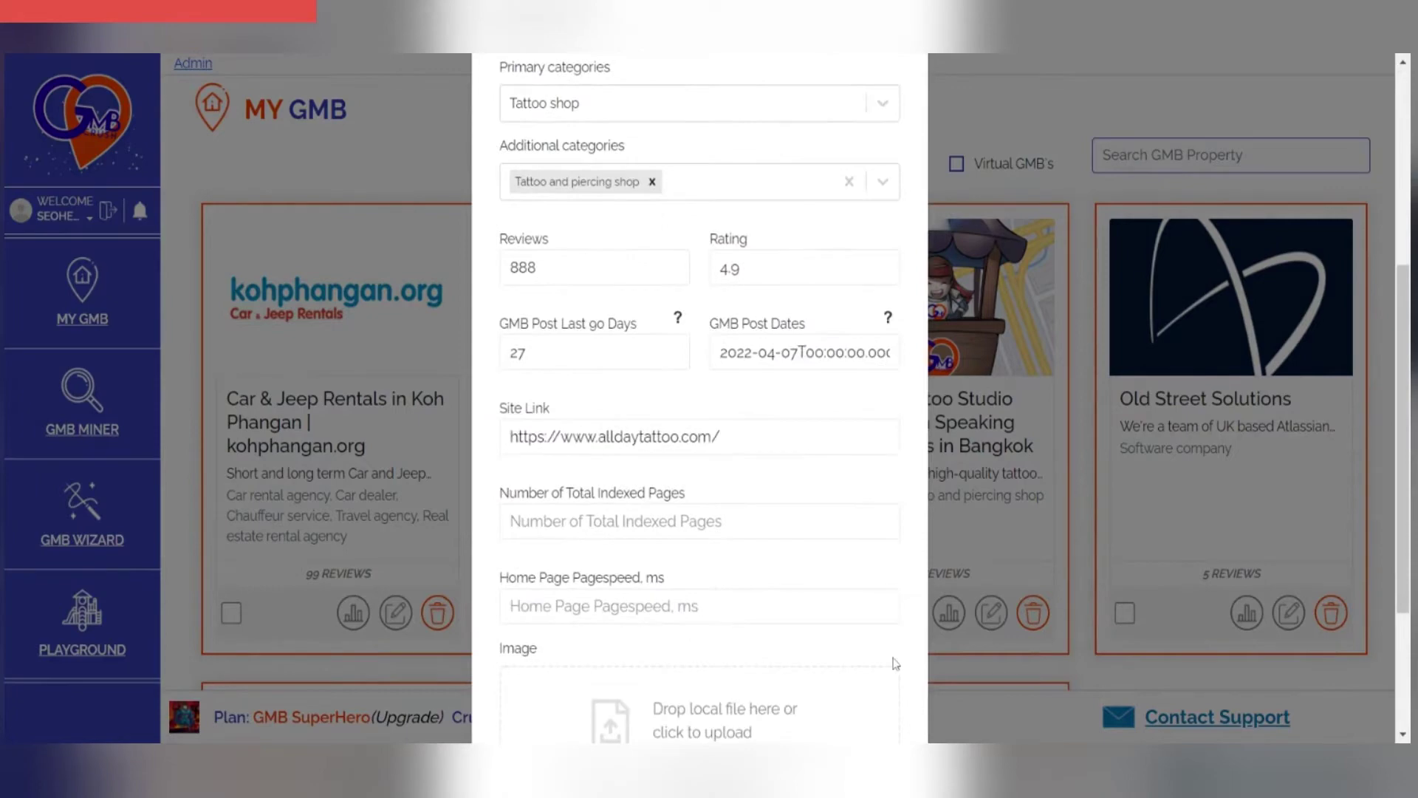
{"action": "left_click", "coordinate": [800, 612]}
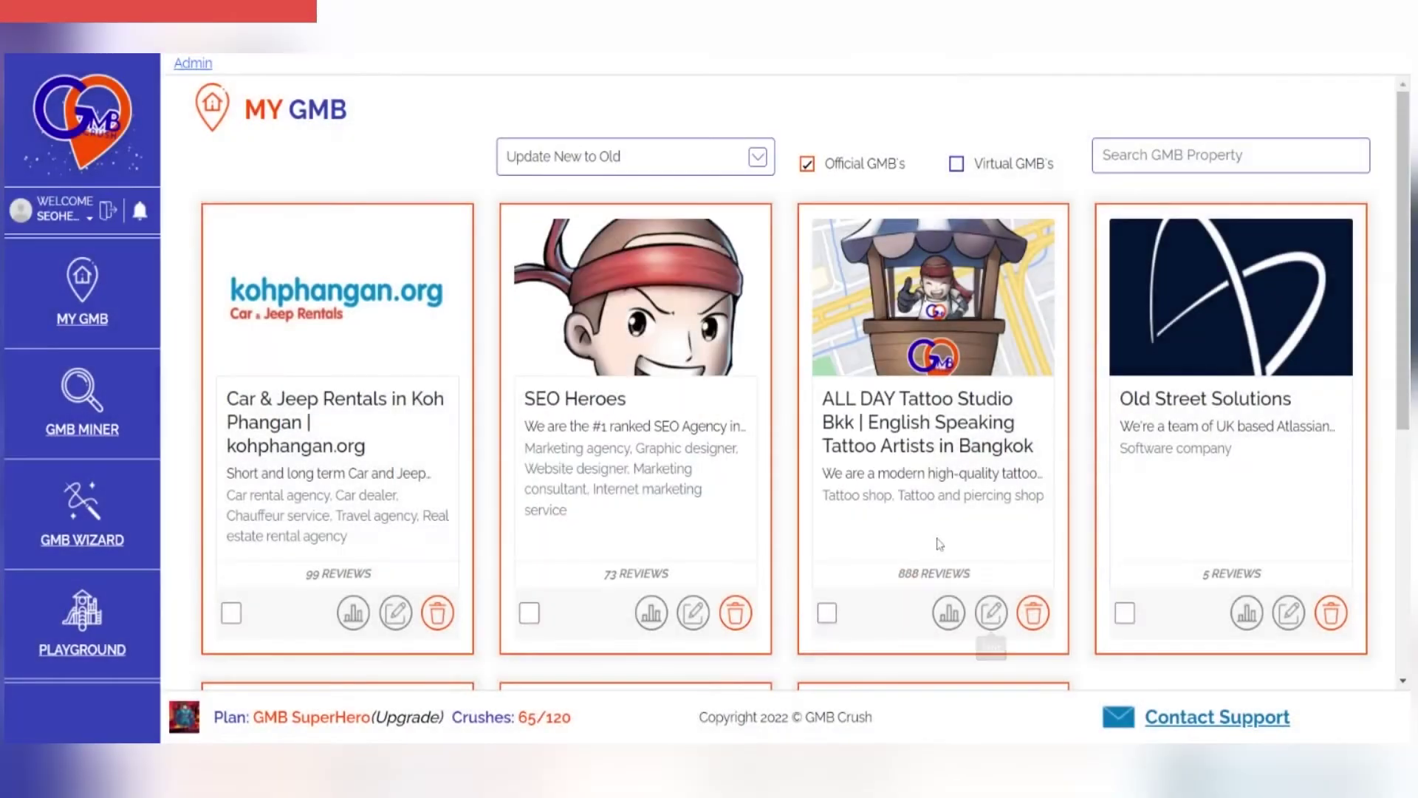
{"action": "left_click", "coordinate": [949, 613]}
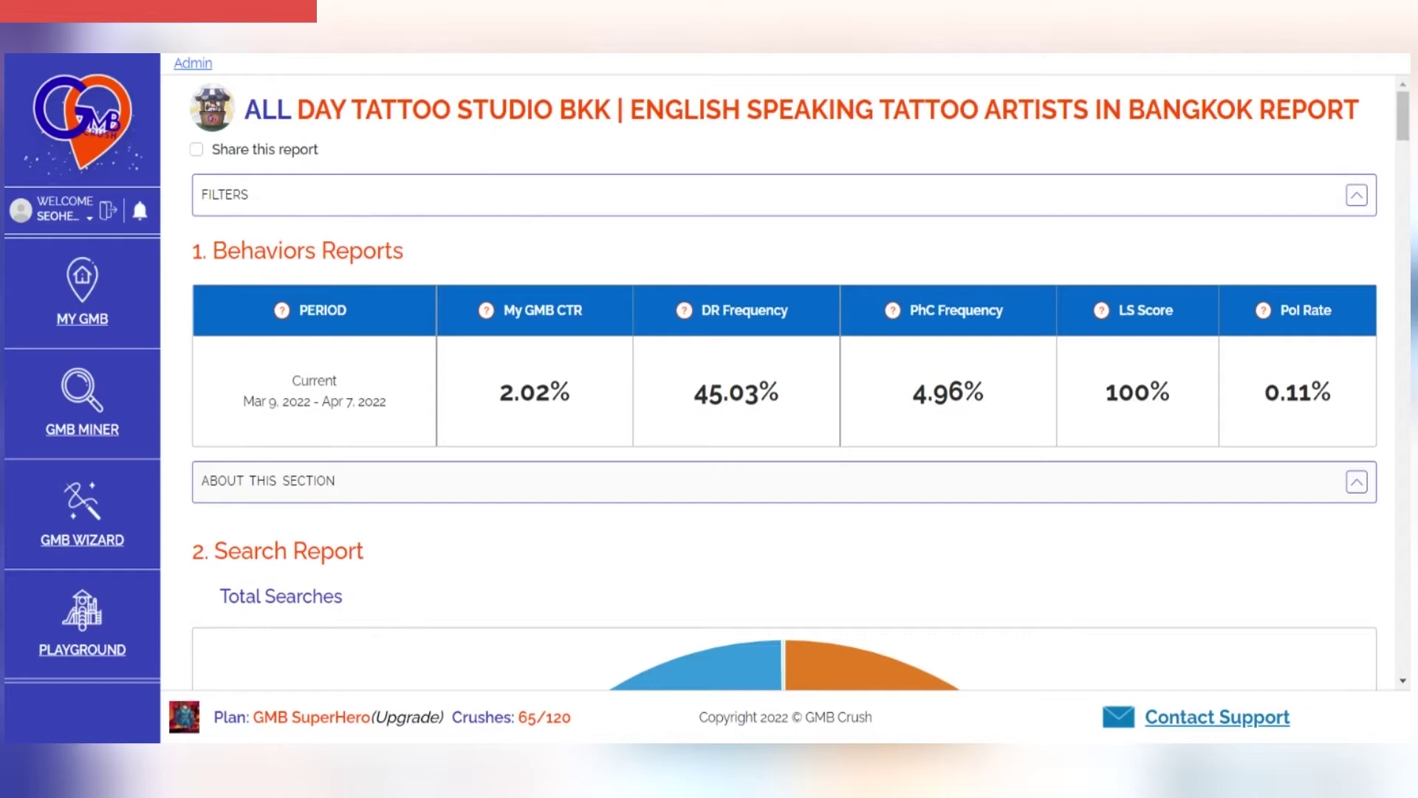
Turn on the Share this report option for the tattoo studio report.
{"action": "left_click", "coordinate": [197, 150]}
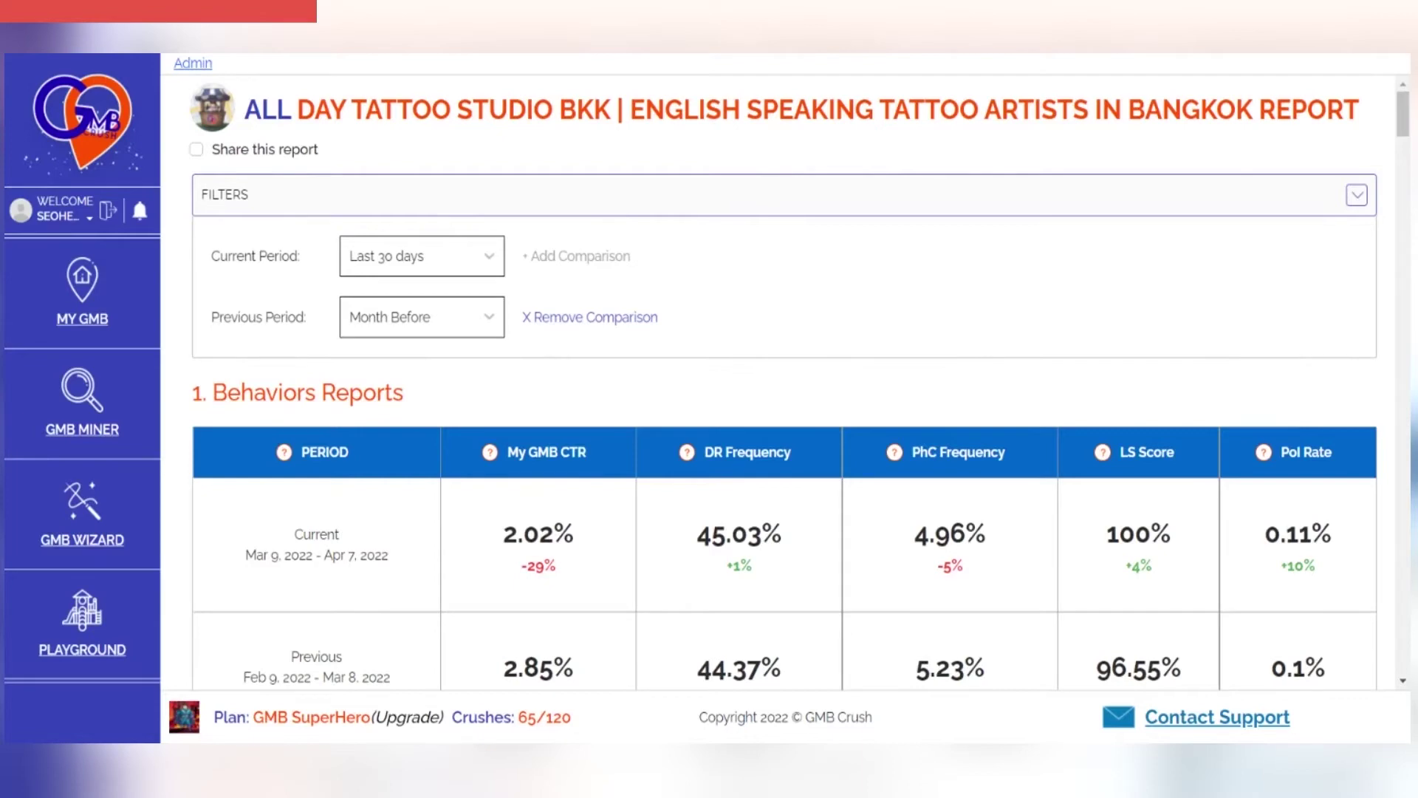
{"action": "left_click_drag", "start_coordinate": [212, 317], "coordinate": [306, 317]}
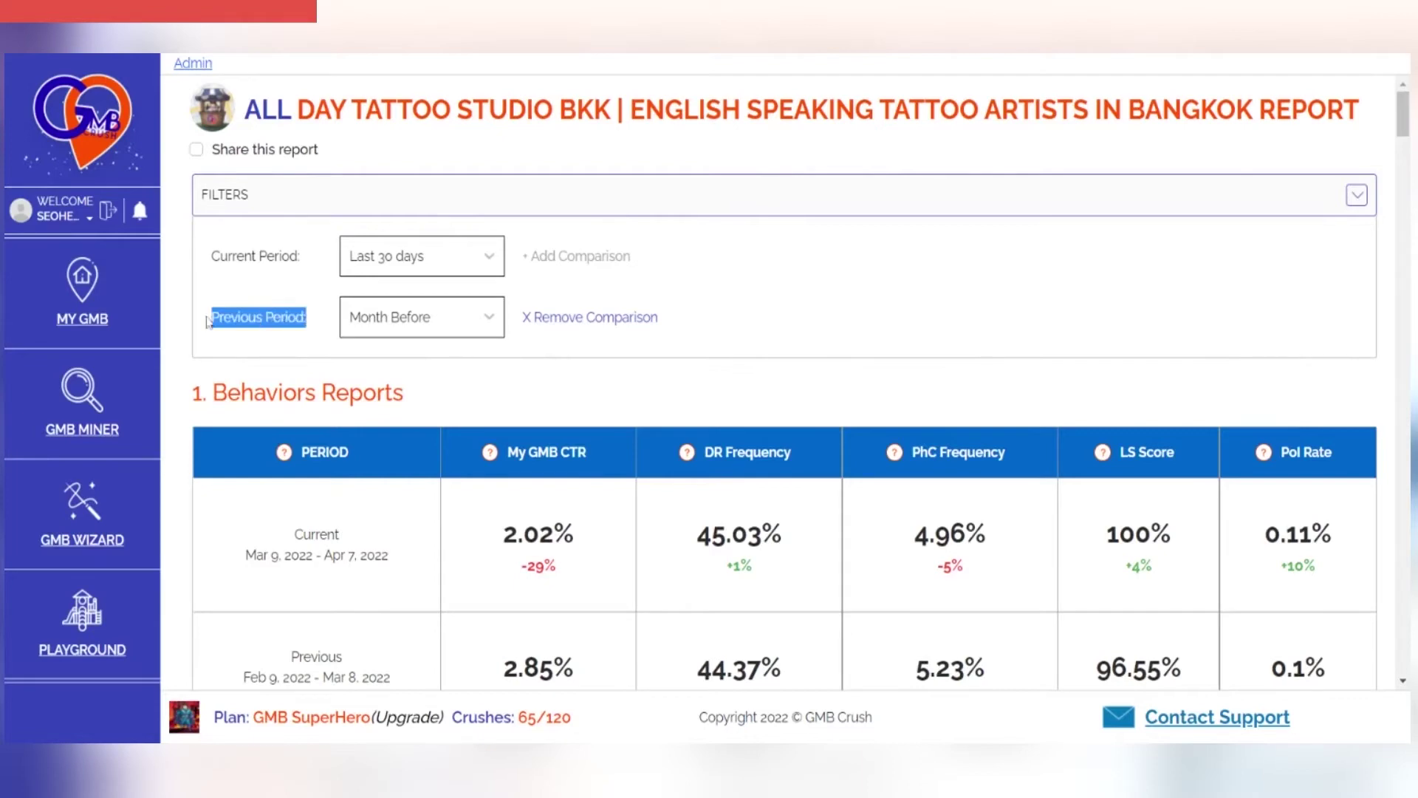
{"action": "left_click", "coordinate": [184, 318]}
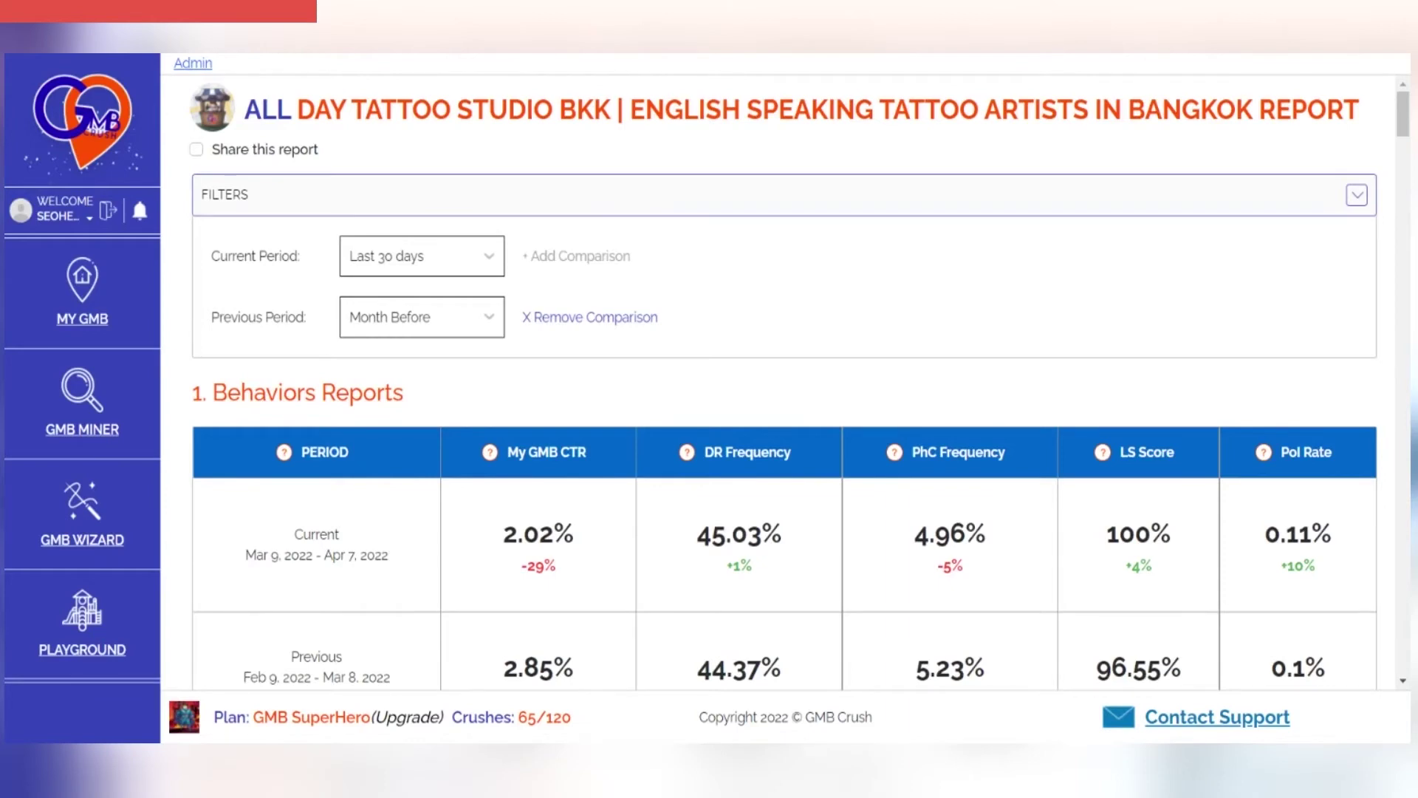
{"action": "scroll", "coordinate": [783, 384], "scroll_direction": "down", "scroll_amount": 3}
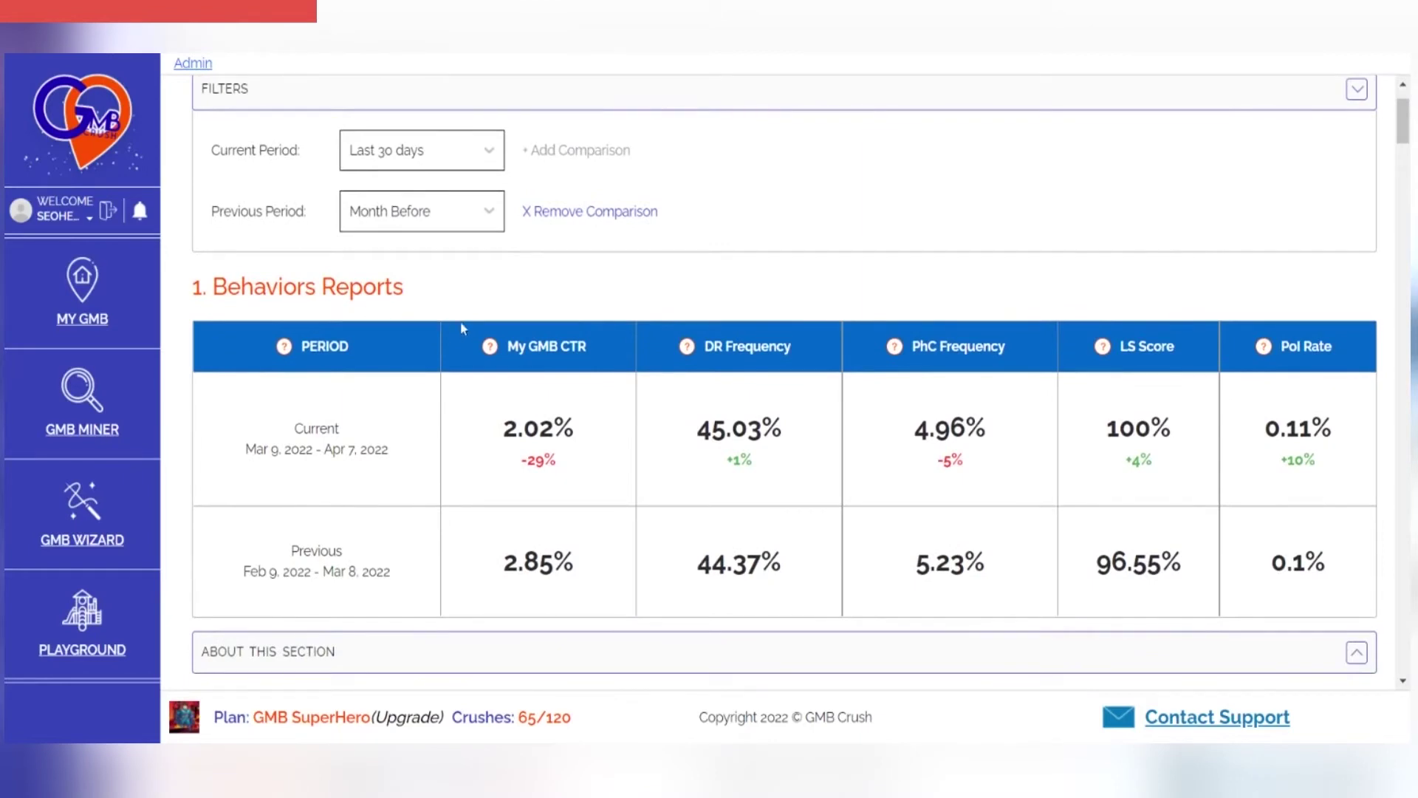
{"action": "mouse_move", "coordinate": [491, 346]}
{"action": "mouse_move", "coordinate": [687, 348]}
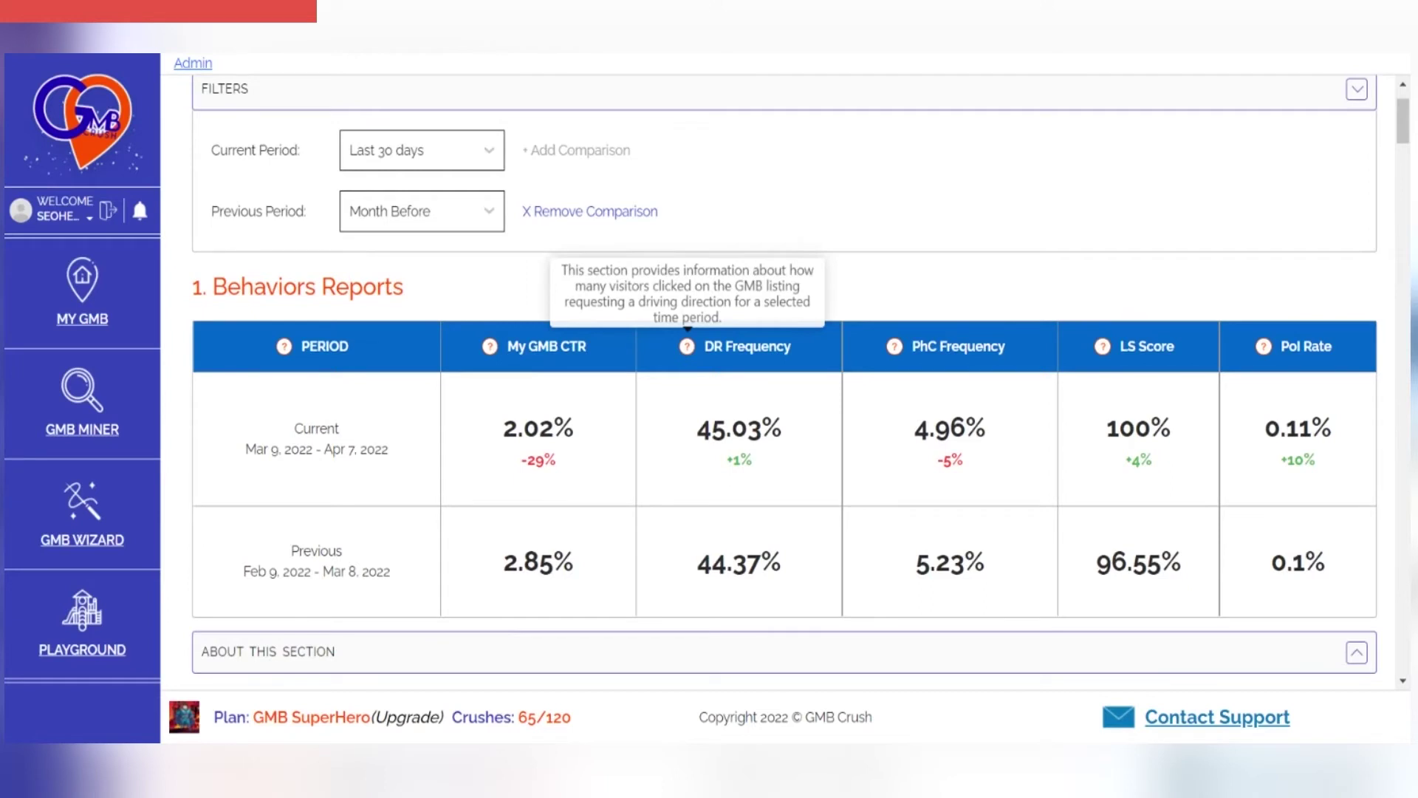
{"action": "mouse_move", "coordinate": [897, 350]}
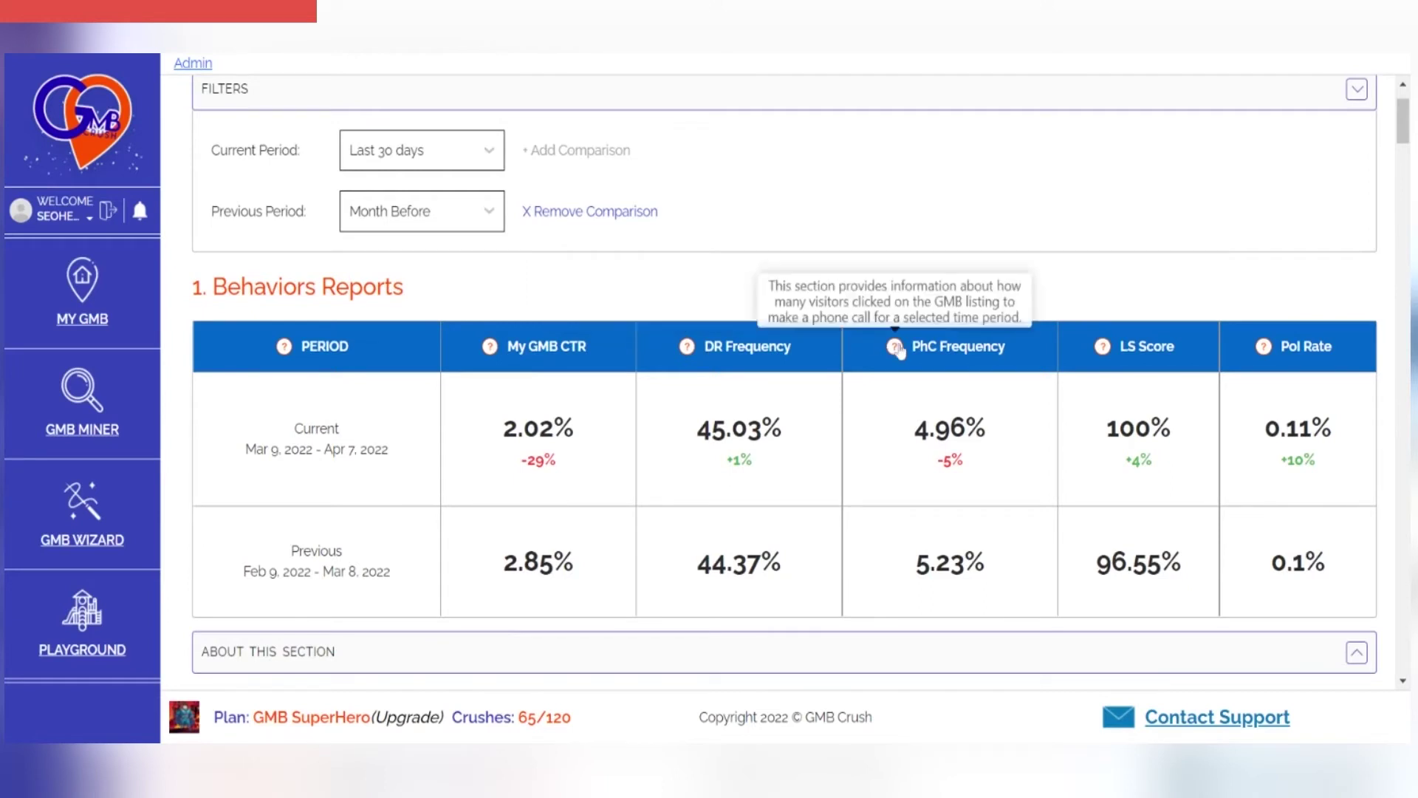
{"action": "mouse_move", "coordinate": [1101, 351]}
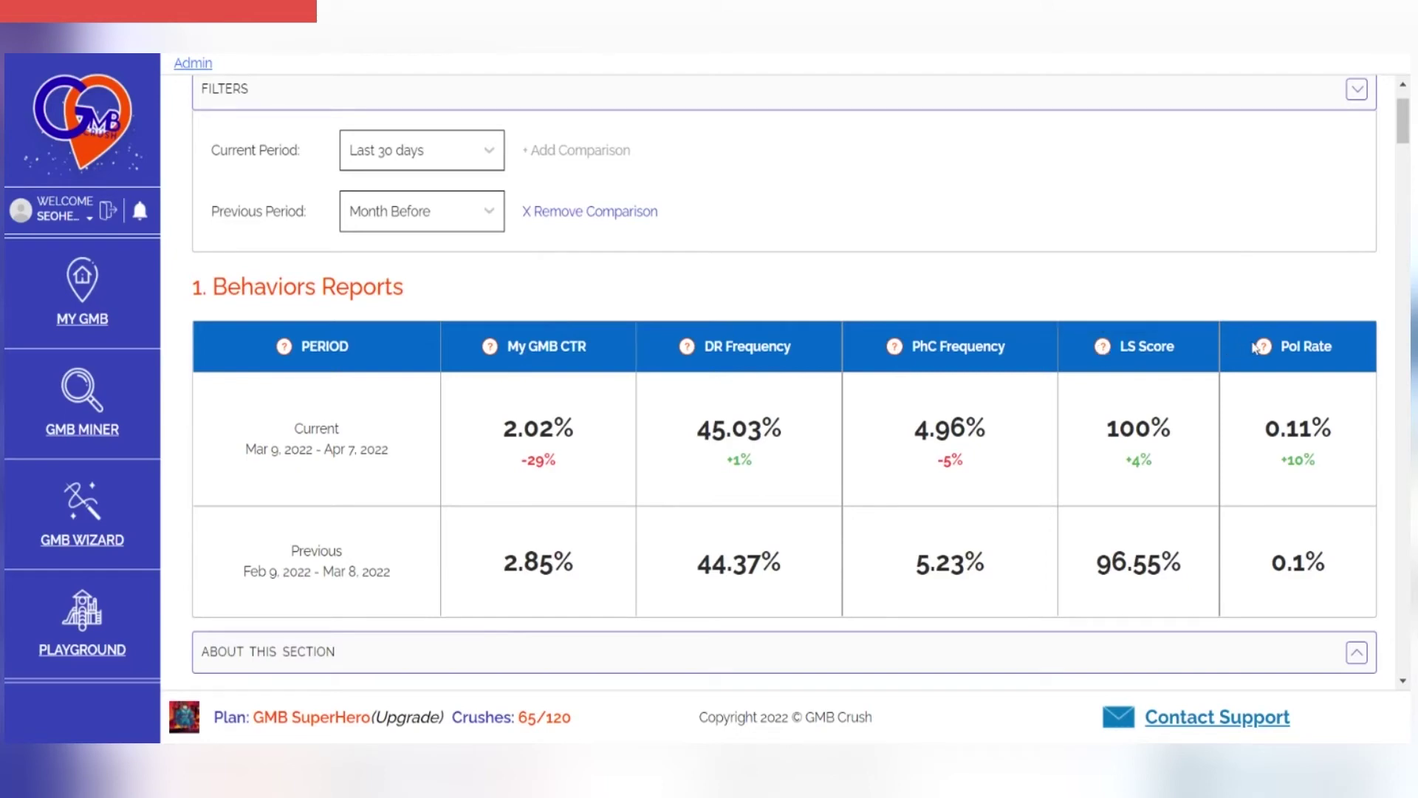
{"action": "mouse_move", "coordinate": [1265, 352]}
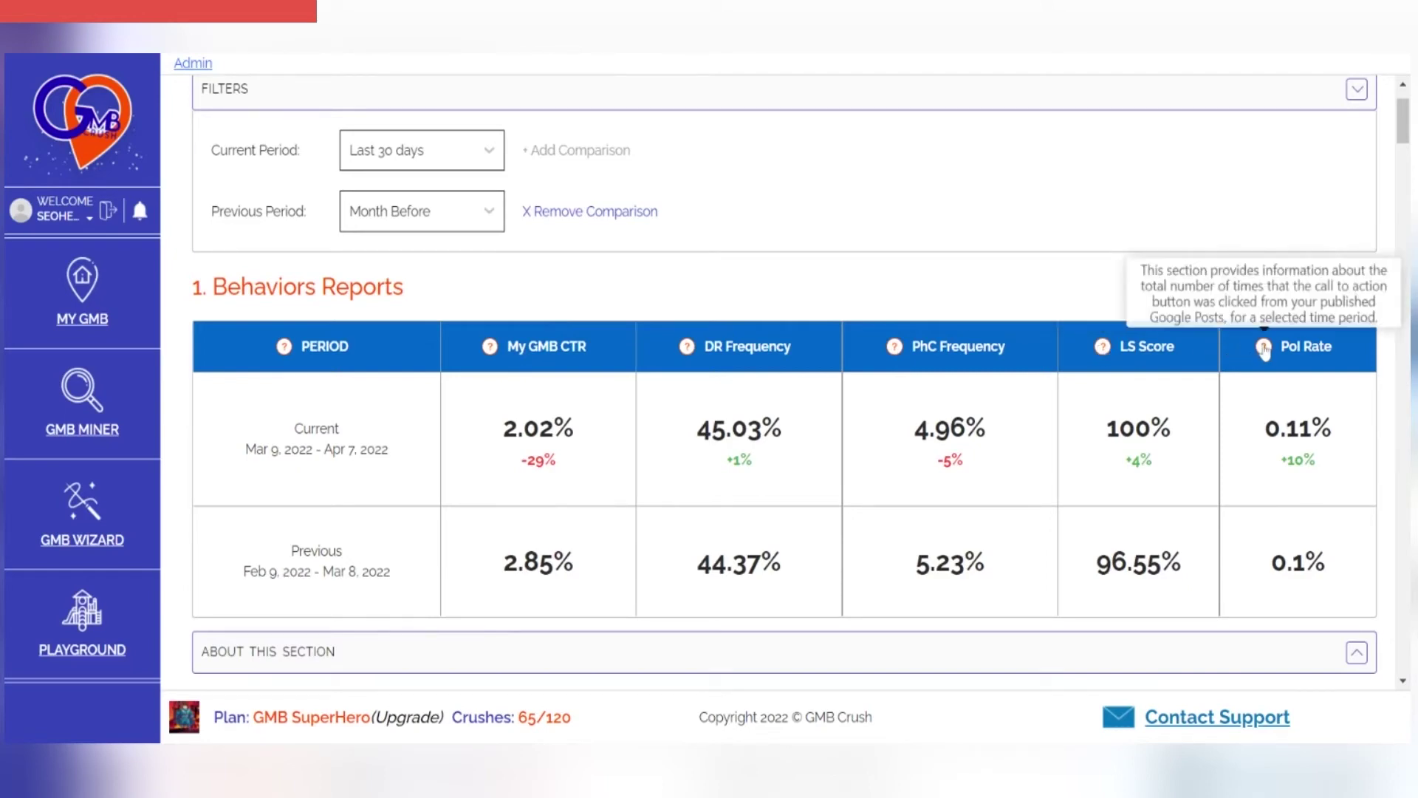
{"action": "scroll", "coordinate": [1017, 307], "scroll_direction": "down", "scroll_amount": 5}
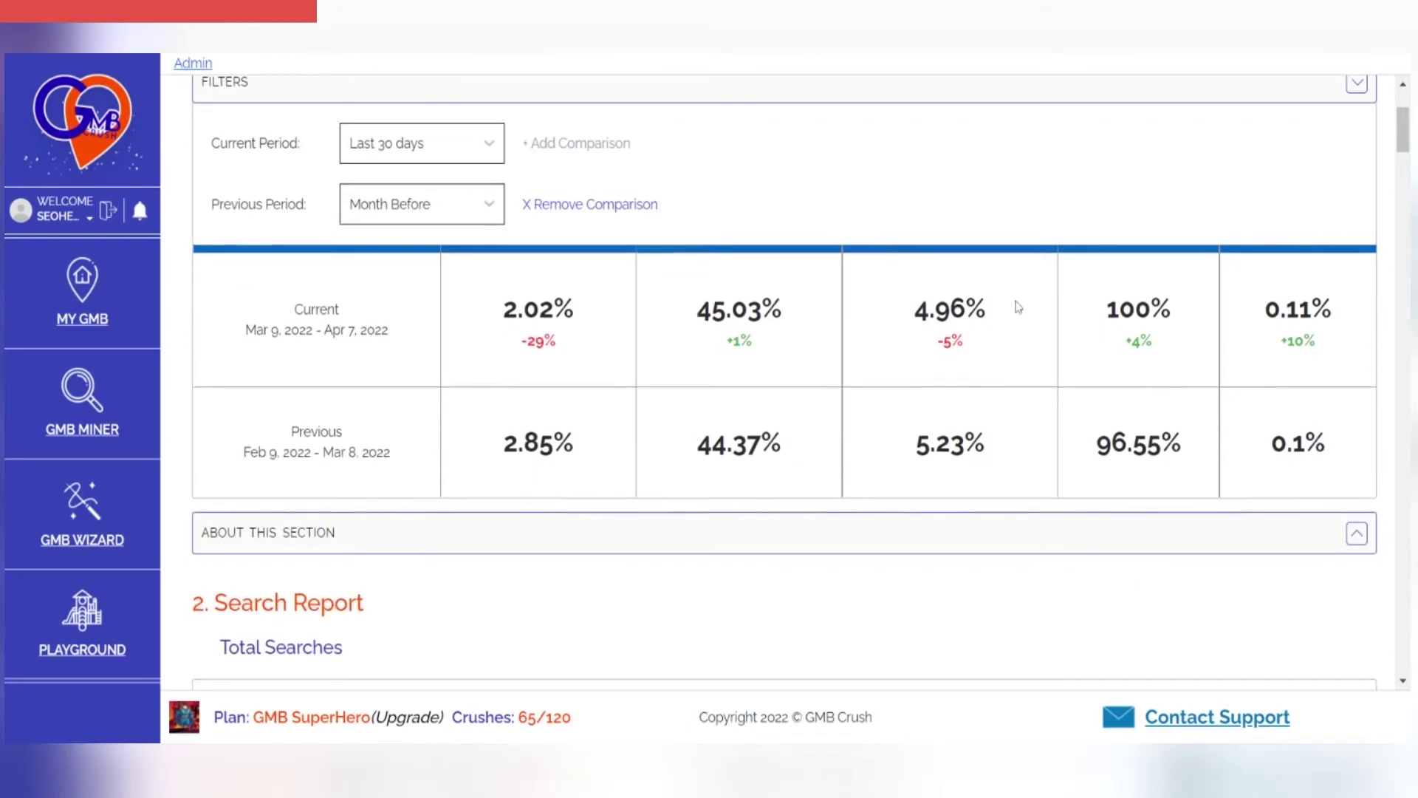
{"action": "scroll", "coordinate": [1017, 307], "scroll_direction": "down", "scroll_amount": 2}
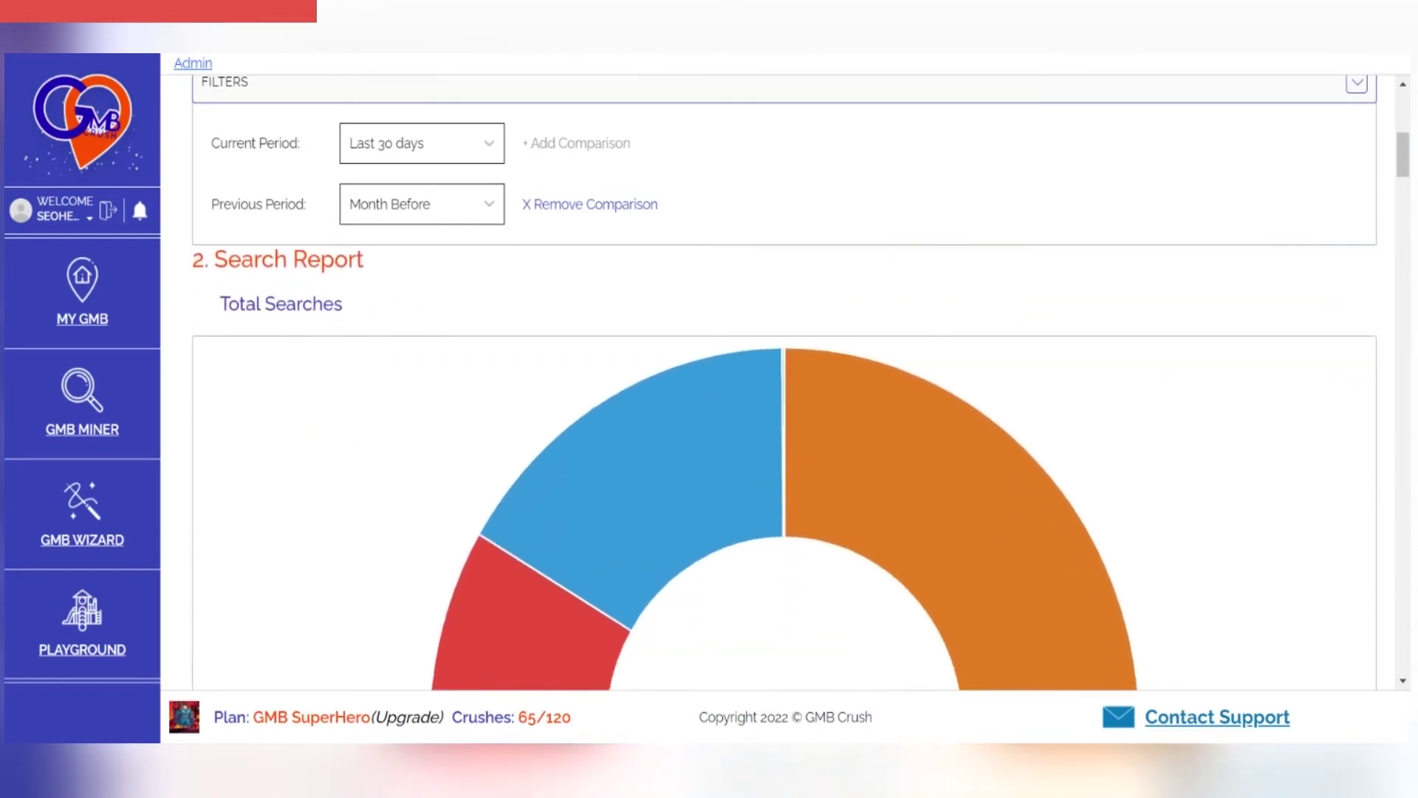
{"action": "scroll", "coordinate": [785, 467], "scroll_direction": "down", "scroll_amount": 3}
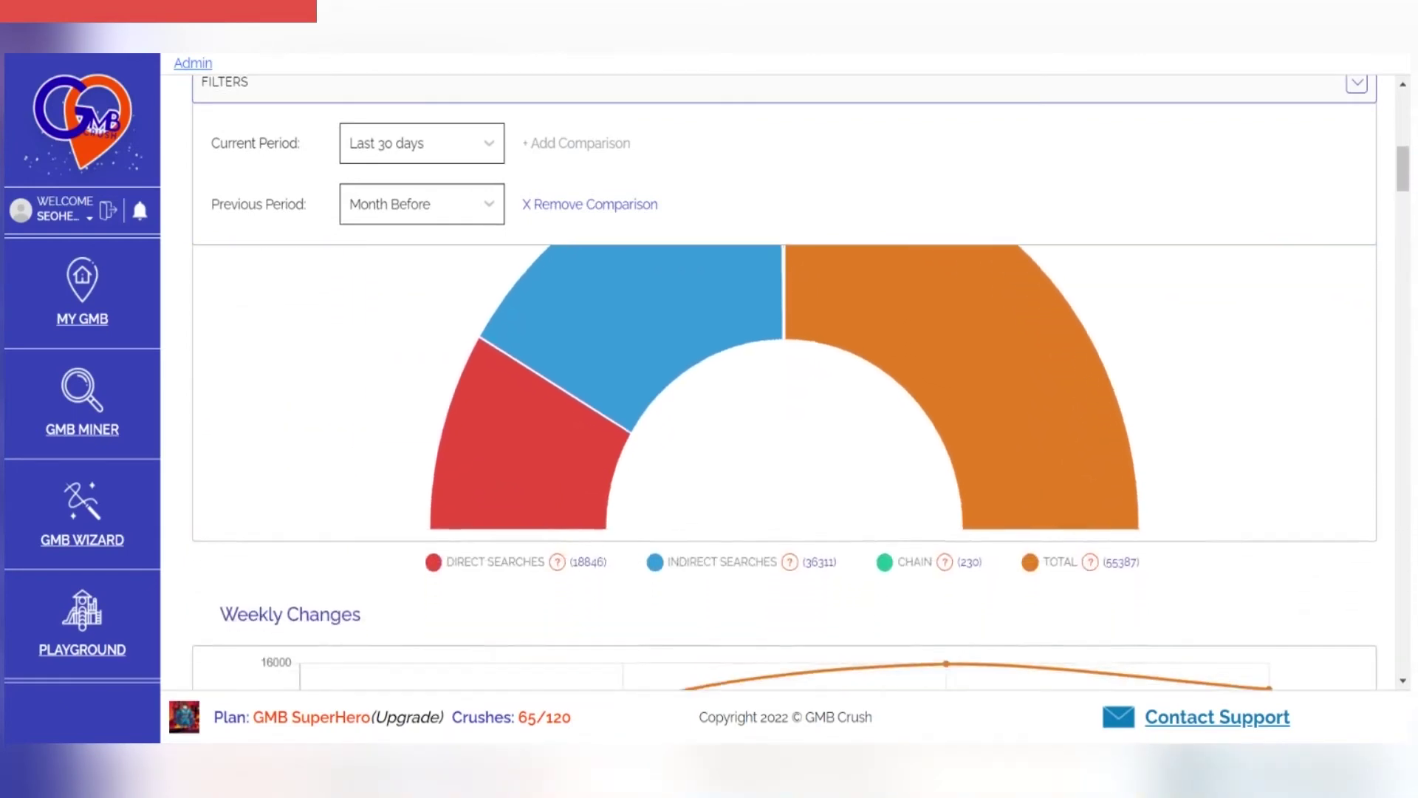
{"action": "mouse_move", "coordinate": [563, 563]}
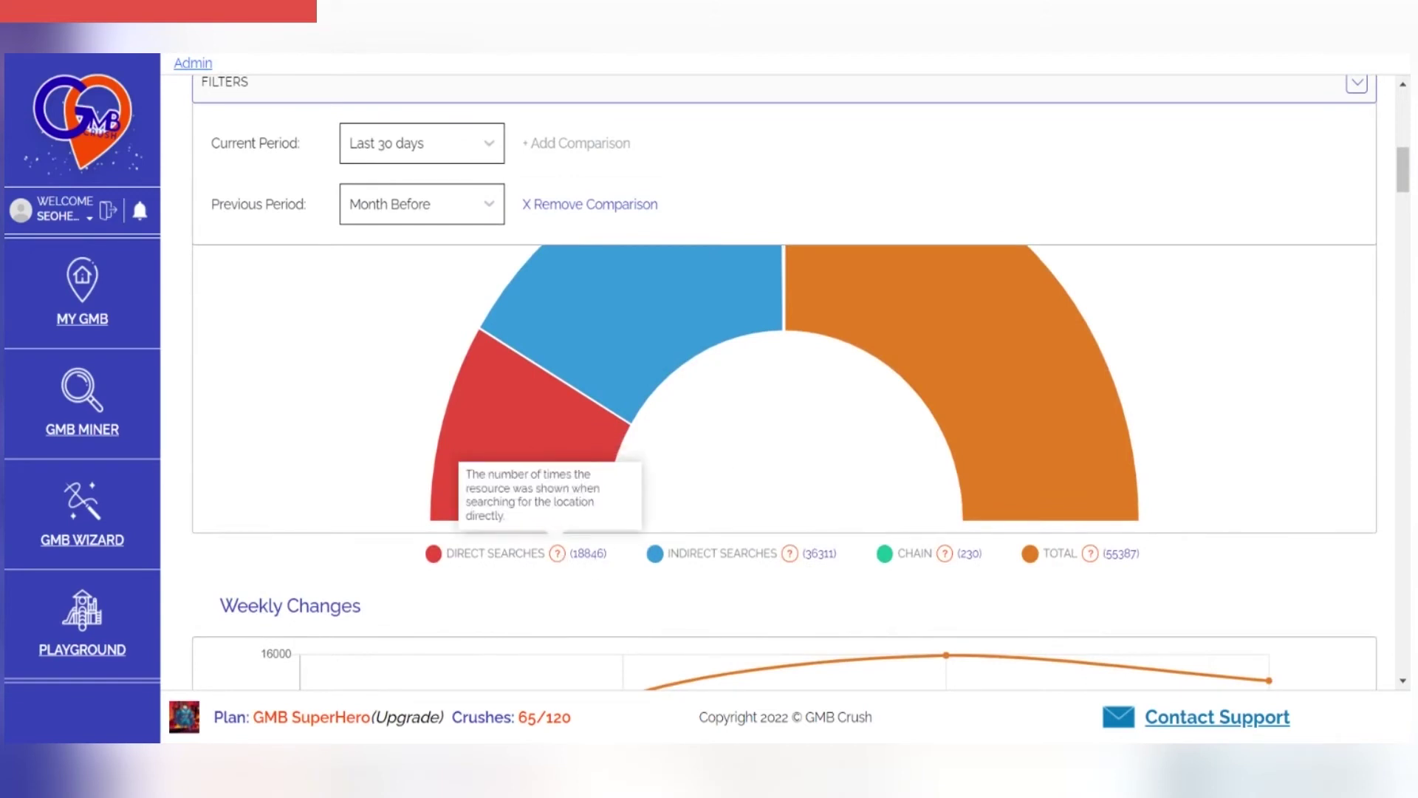
{"action": "mouse_move", "coordinate": [793, 558]}
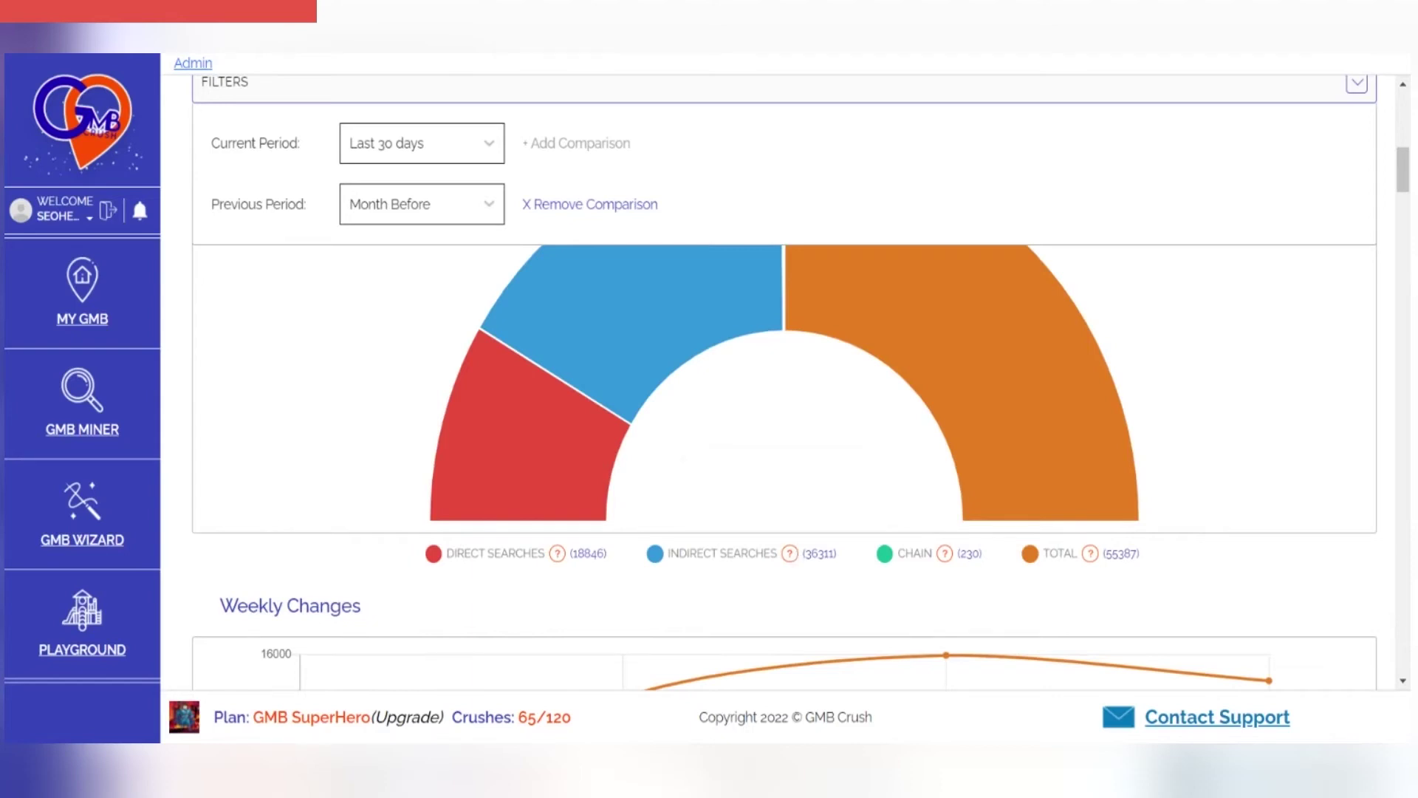
{"action": "mouse_move", "coordinate": [947, 564]}
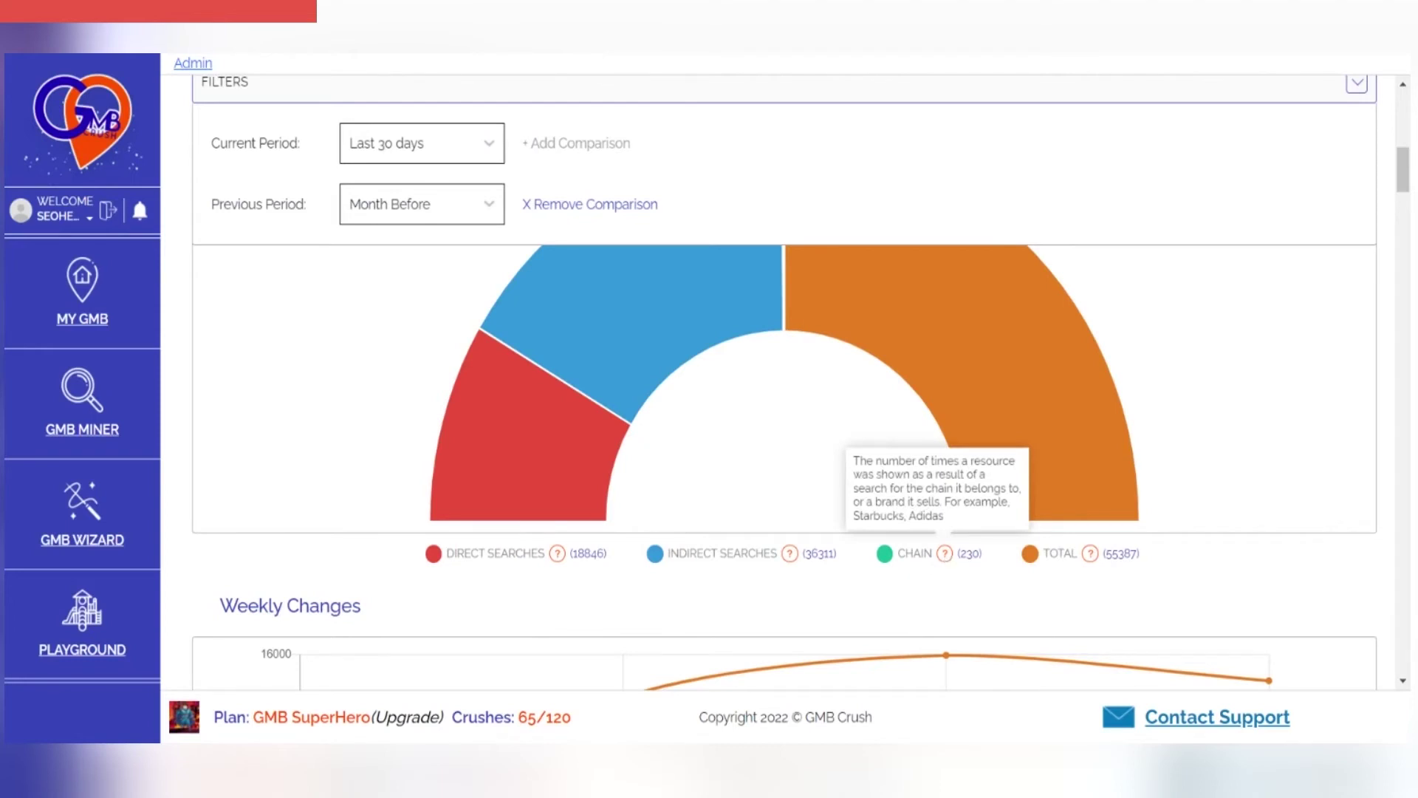
{"action": "mouse_move", "coordinate": [1091, 563]}
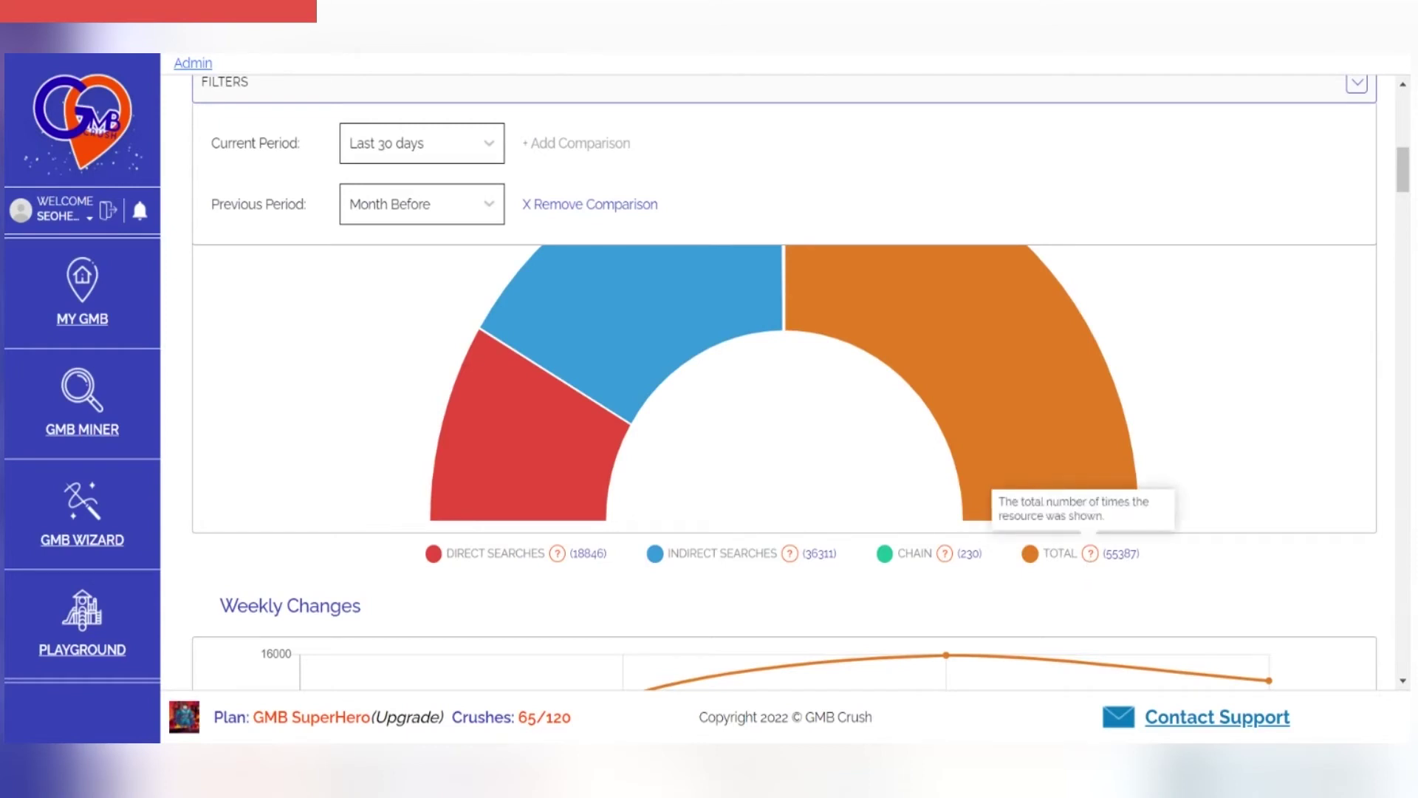
{"action": "scroll", "coordinate": [1031, 587], "scroll_direction": "down", "scroll_amount": 1}
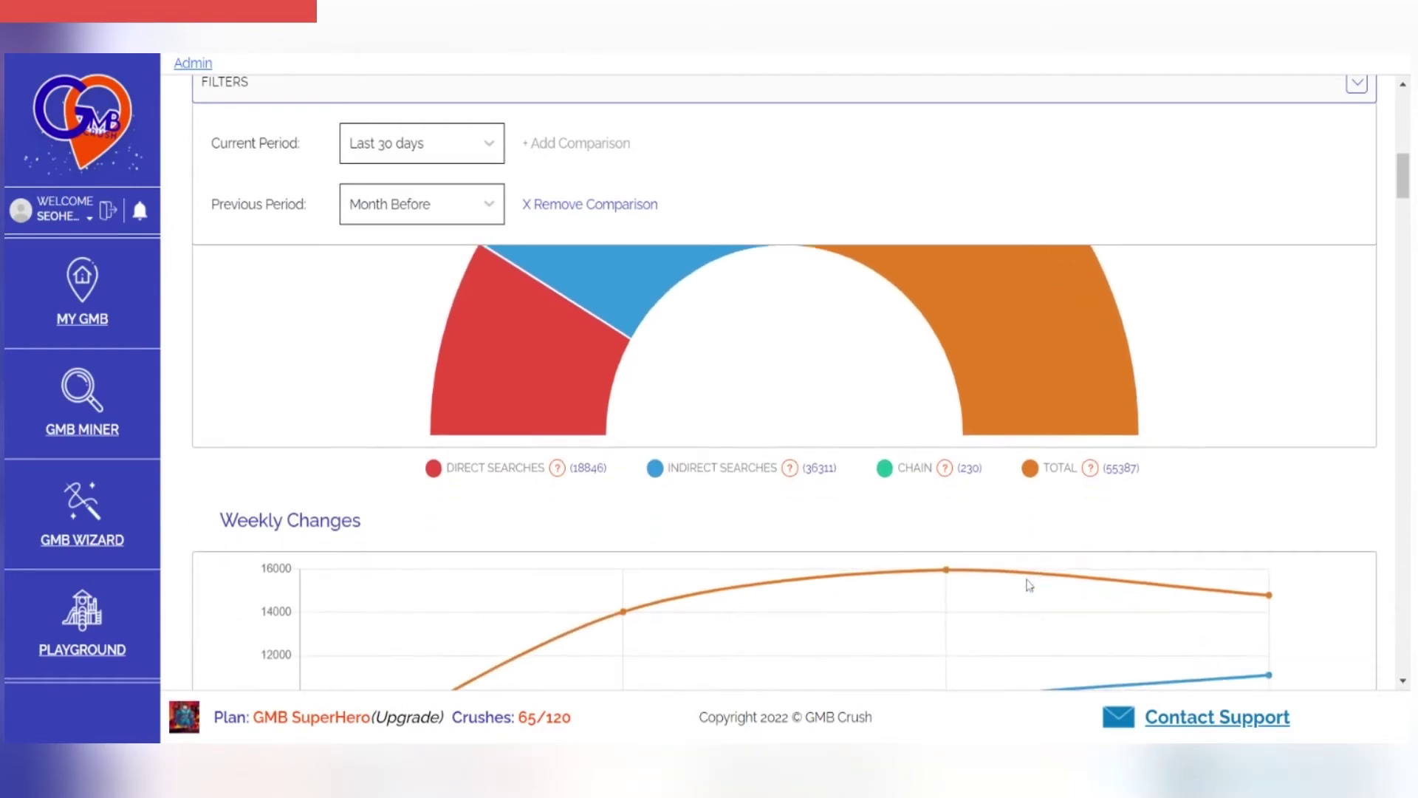
{"action": "scroll", "coordinate": [935, 480], "scroll_direction": "up", "scroll_amount": 1}
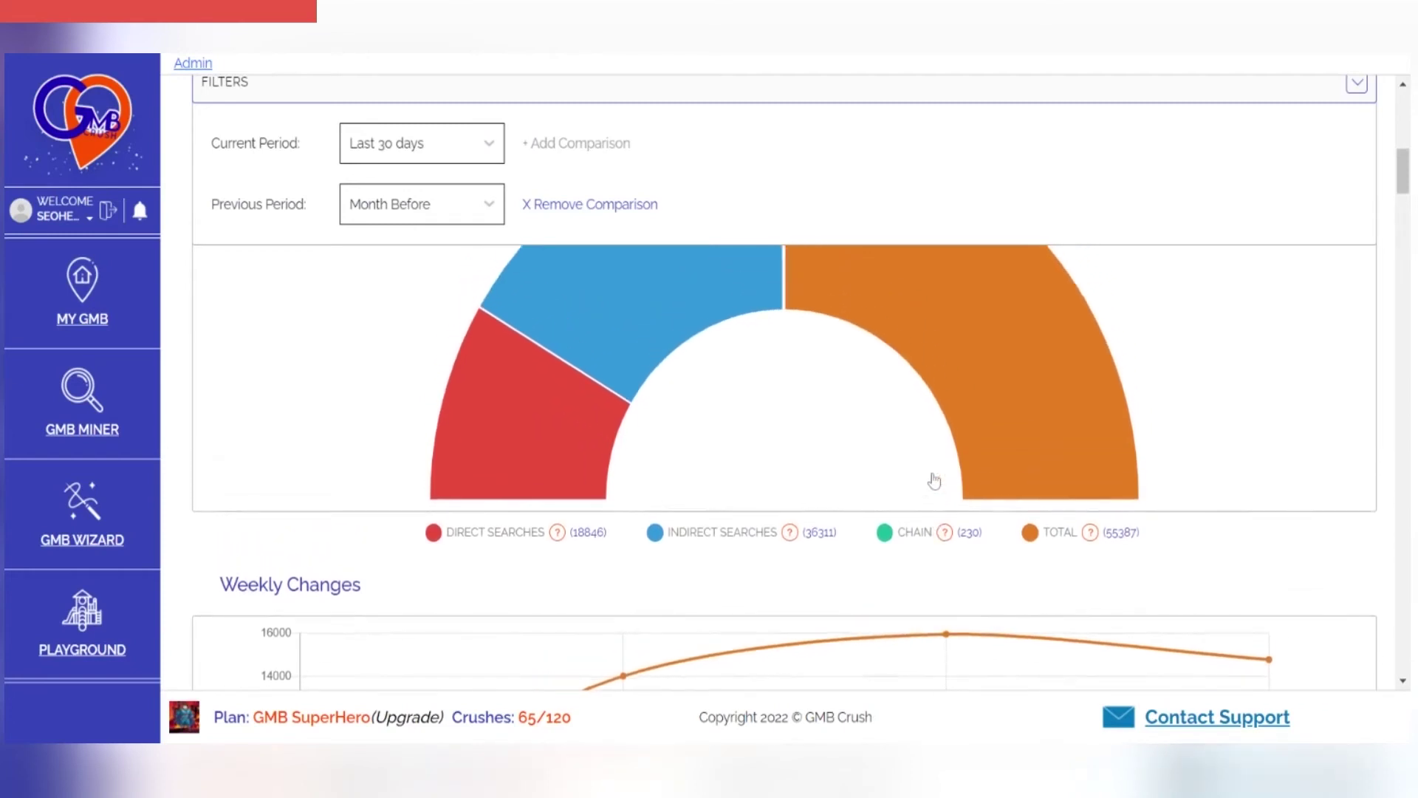
{"action": "left_click", "coordinate": [749, 578]}
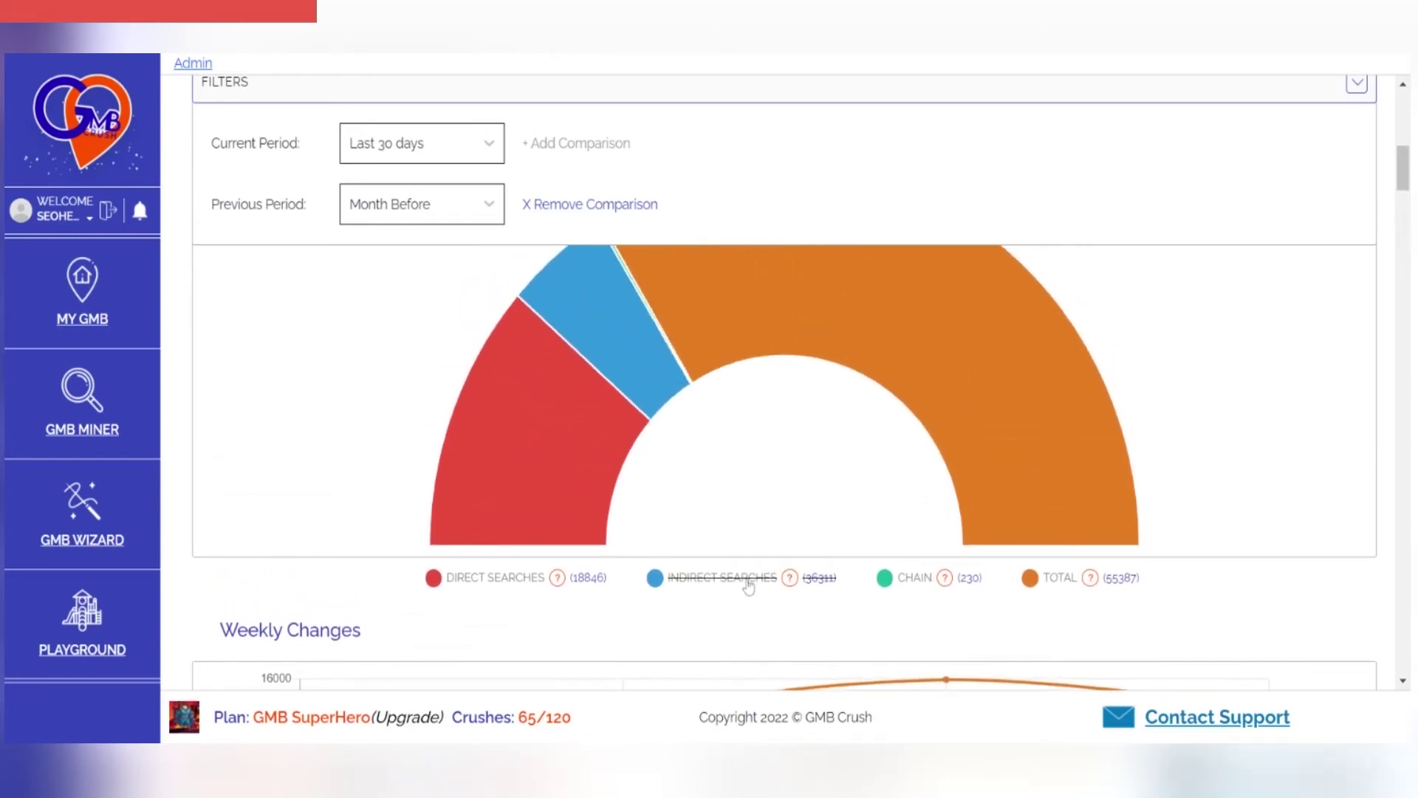
{"action": "left_click", "coordinate": [916, 580]}
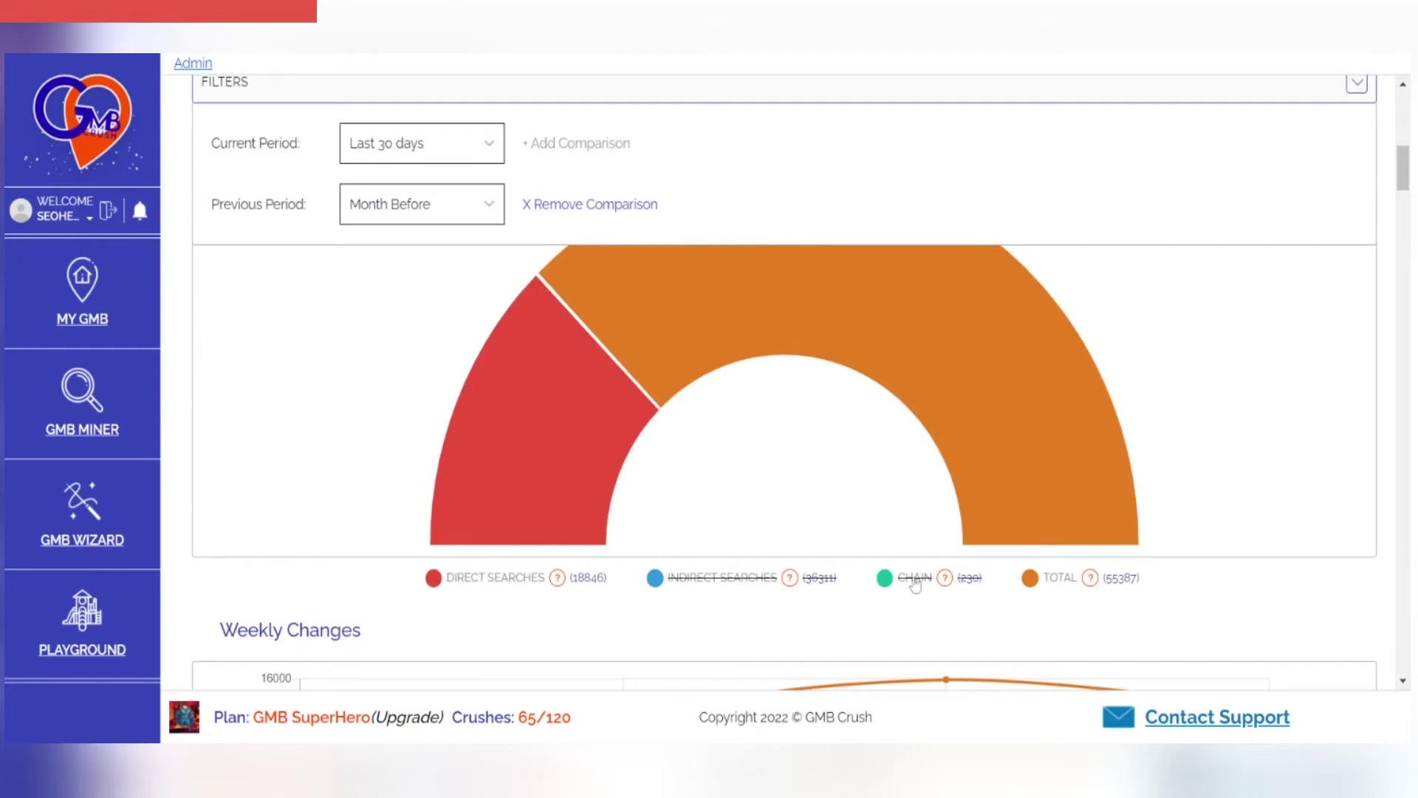
{"action": "left_click", "coordinate": [739, 578]}
{"action": "left_click", "coordinate": [922, 581]}
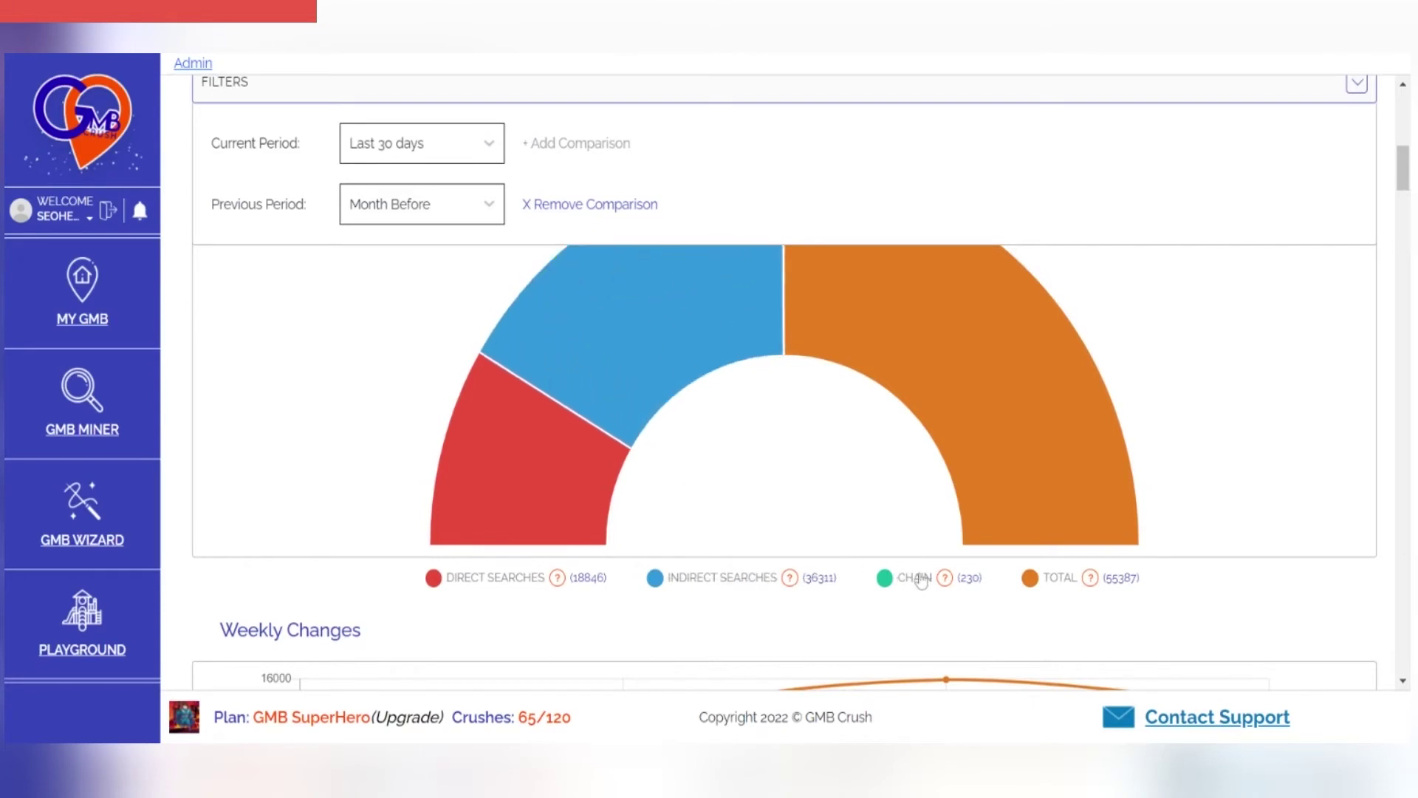
{"action": "scroll", "coordinate": [850, 619], "scroll_direction": "down", "scroll_amount": 3}
{"action": "scroll", "coordinate": [849, 619], "scroll_direction": "down", "scroll_amount": 2}
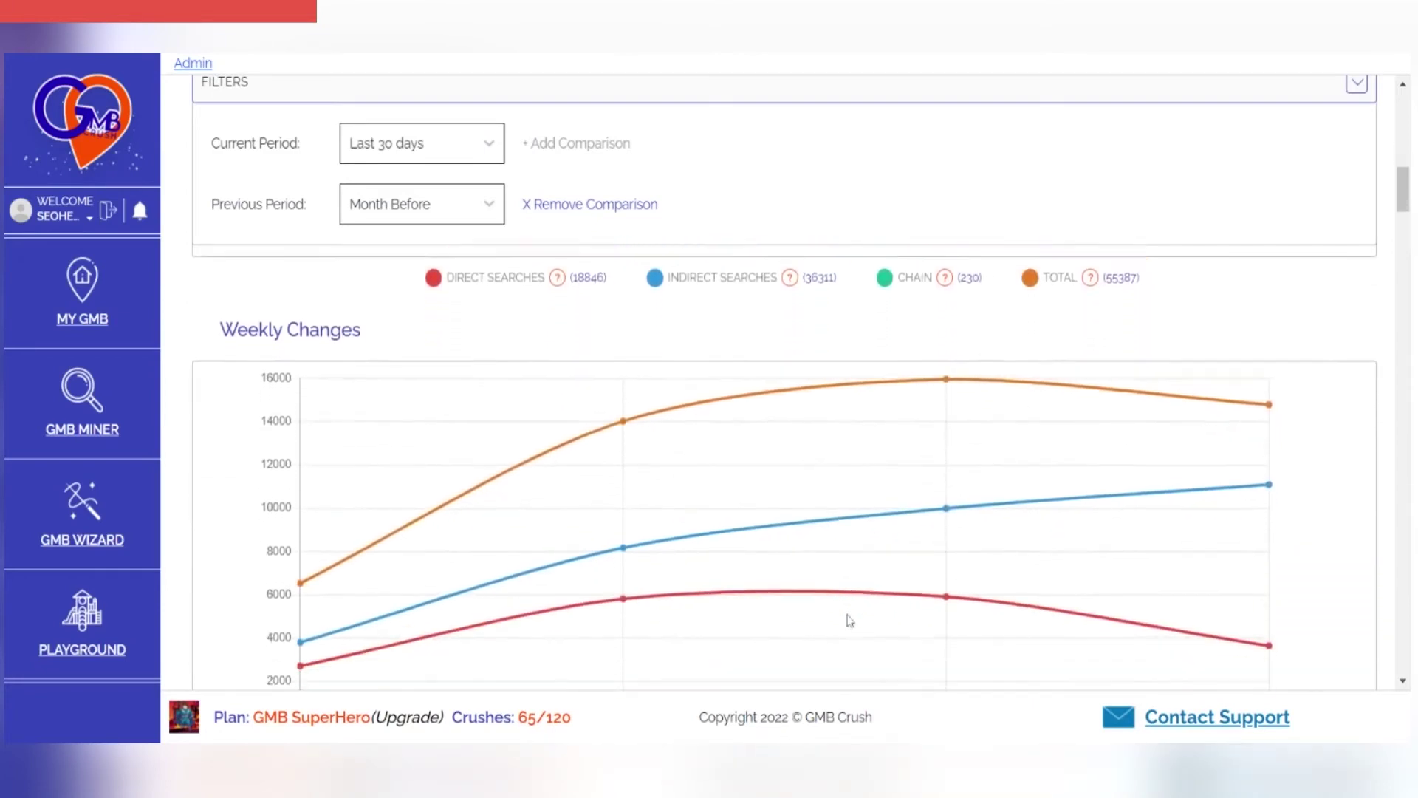
{"action": "scroll", "coordinate": [784, 468], "scroll_direction": "down", "scroll_amount": 2}
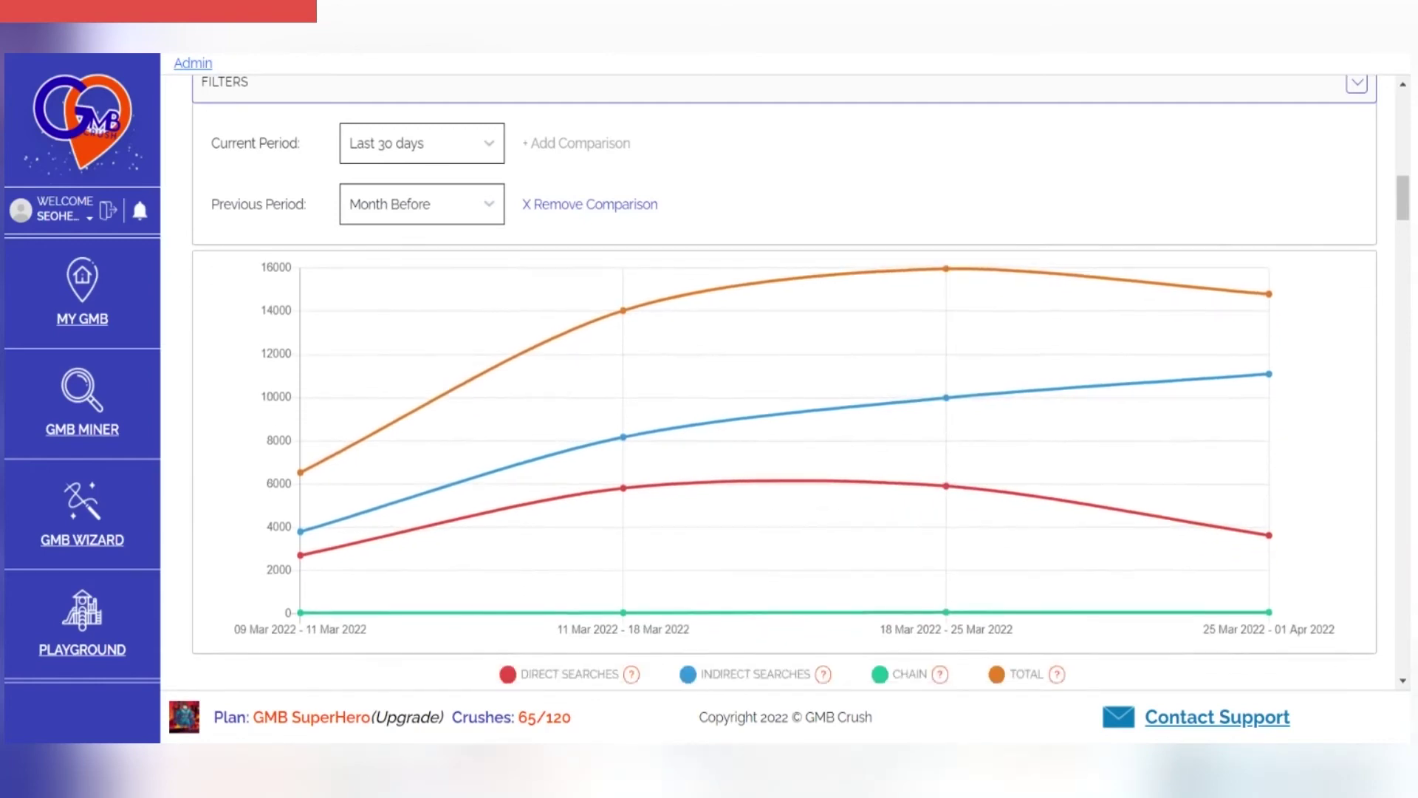
{"action": "scroll", "coordinate": [784, 467], "scroll_direction": "down", "scroll_amount": 4}
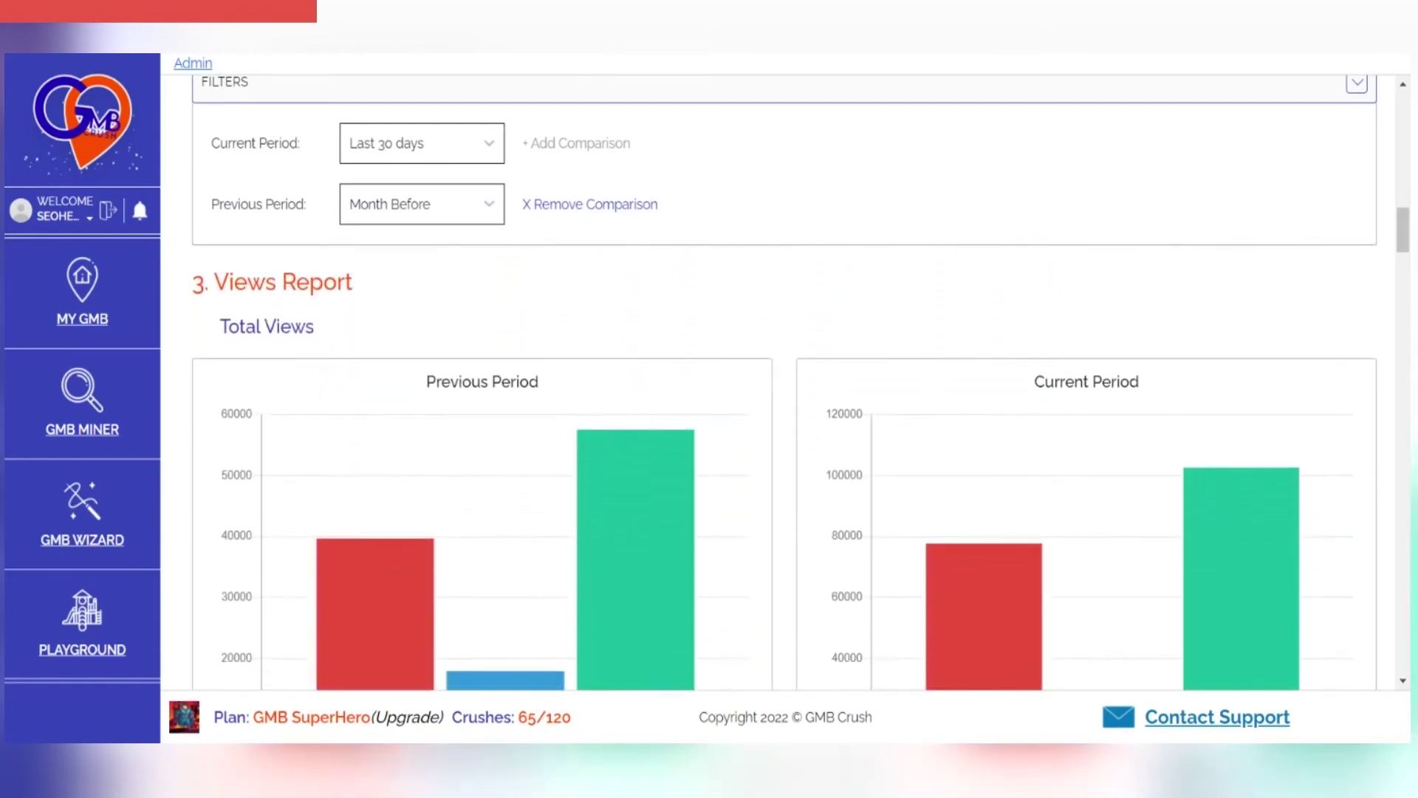
Read the Google Map, Search and Total views definitions (totals 57,510 vs 102,541).
{"action": "scroll", "coordinate": [561, 636], "scroll_direction": "down", "scroll_amount": 3}
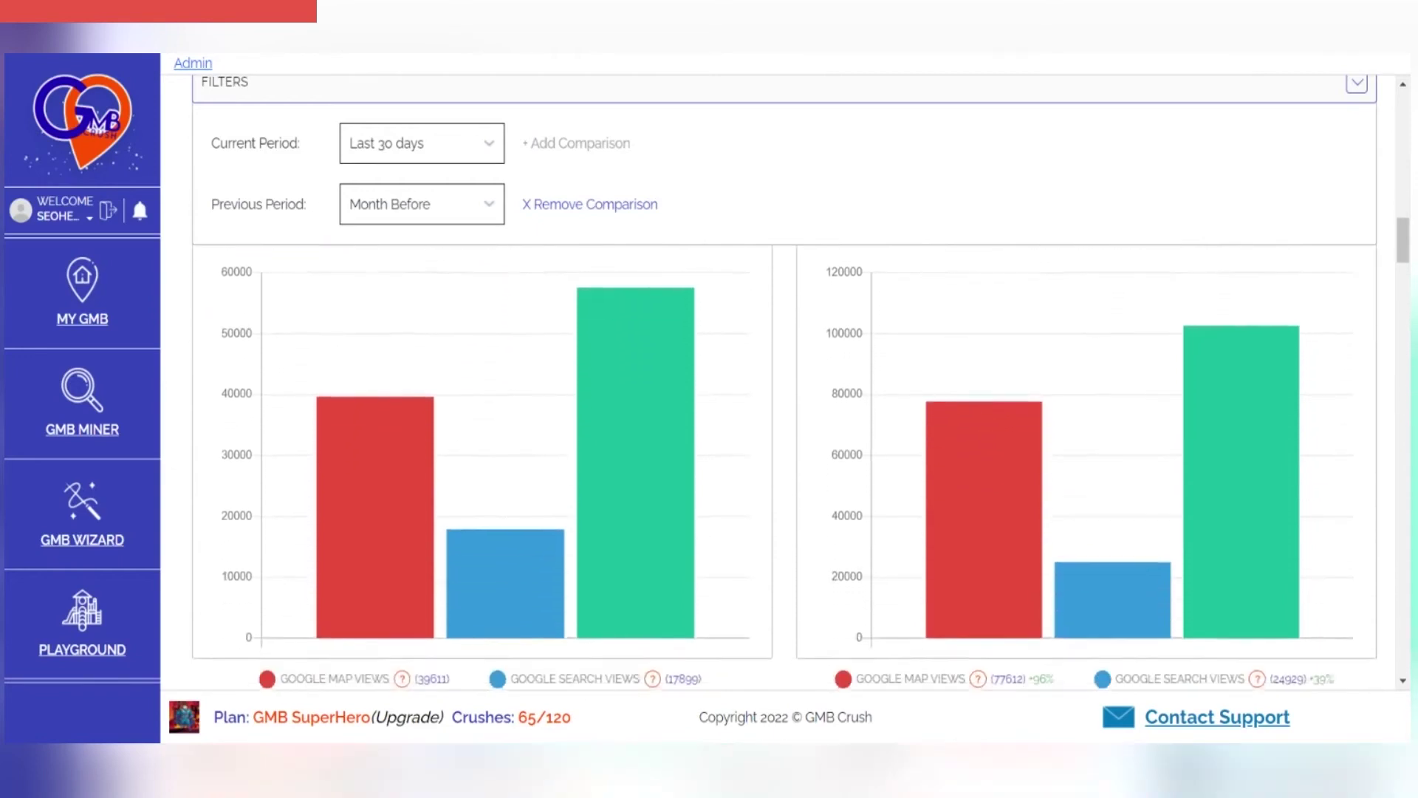
{"action": "mouse_move", "coordinate": [404, 594]}
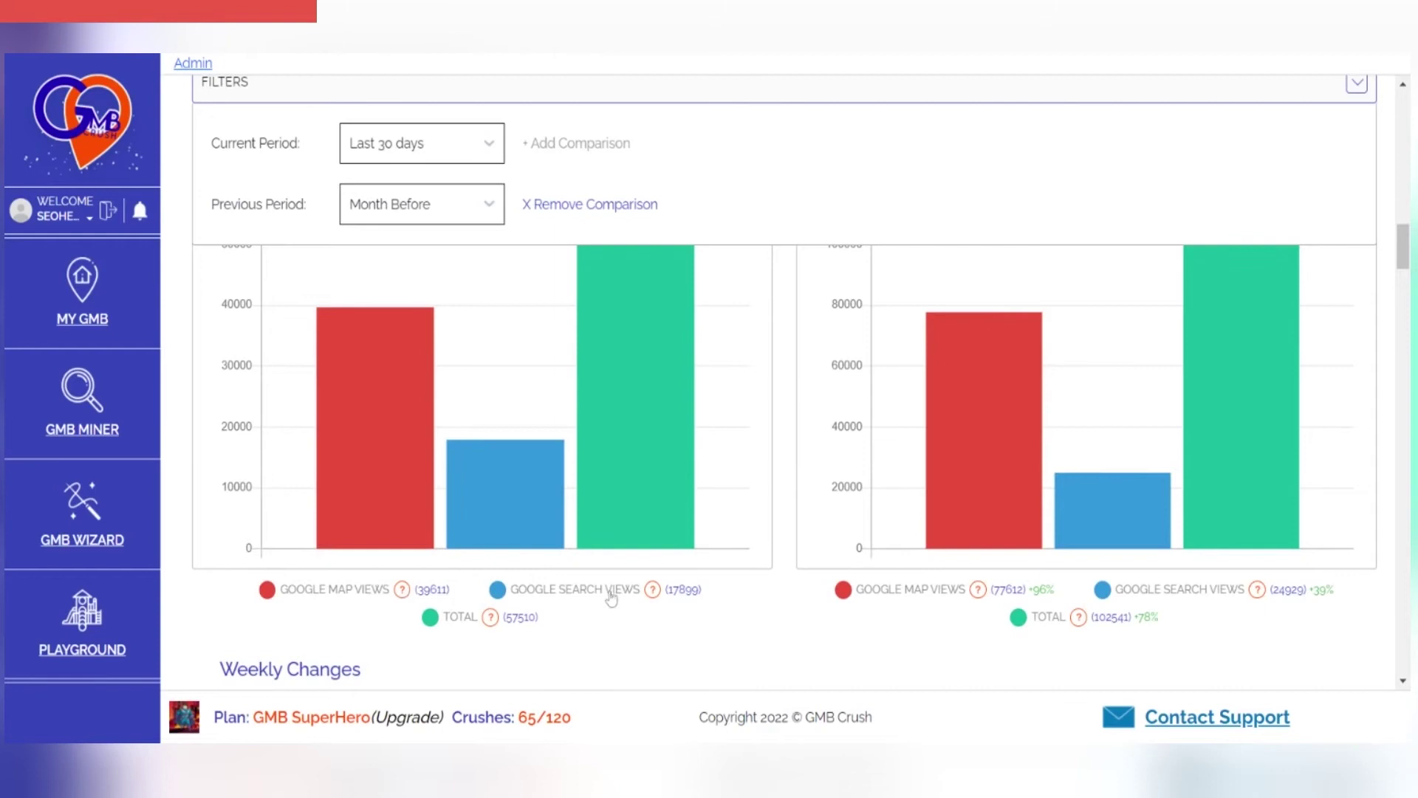
{"action": "mouse_move", "coordinate": [653, 591]}
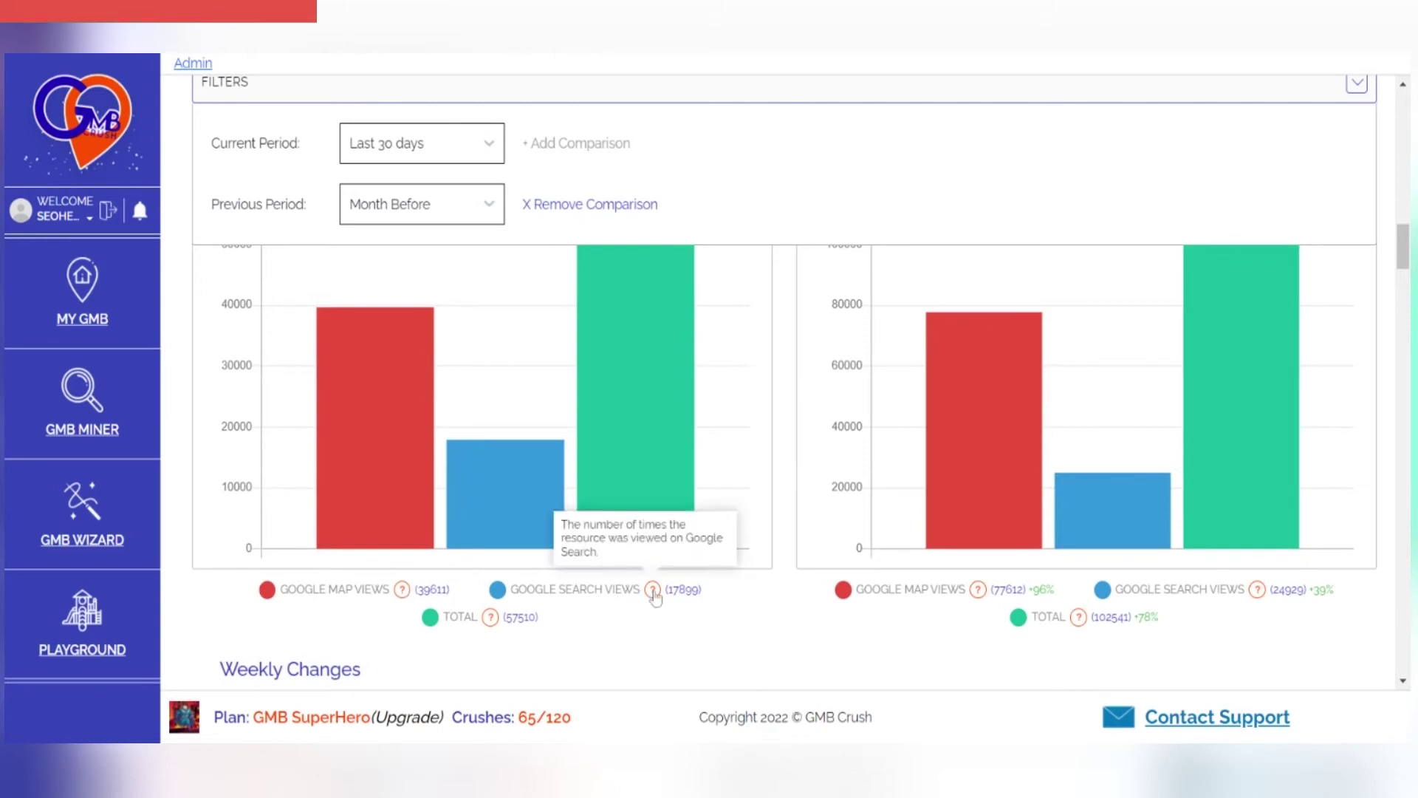
{"action": "mouse_move", "coordinate": [490, 619]}
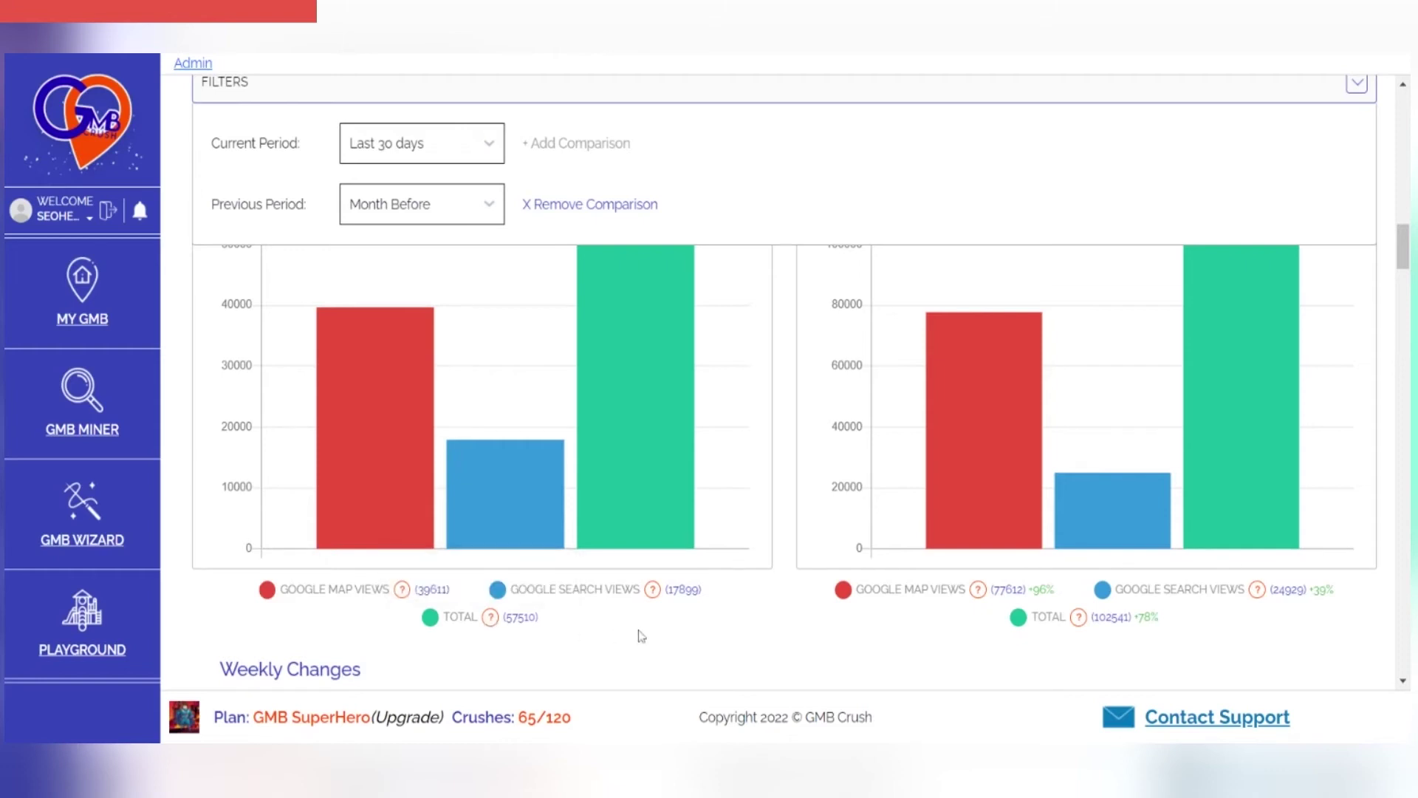
{"action": "scroll", "coordinate": [641, 636], "scroll_direction": "down", "scroll_amount": 5}
Read the Actions Report definitions for website, phone, directions, total clicks, DR frequency and PhC.
{"action": "scroll", "coordinate": [805, 464], "scroll_direction": "down", "scroll_amount": 5}
{"action": "scroll", "coordinate": [800, 510], "scroll_direction": "down", "scroll_amount": 4}
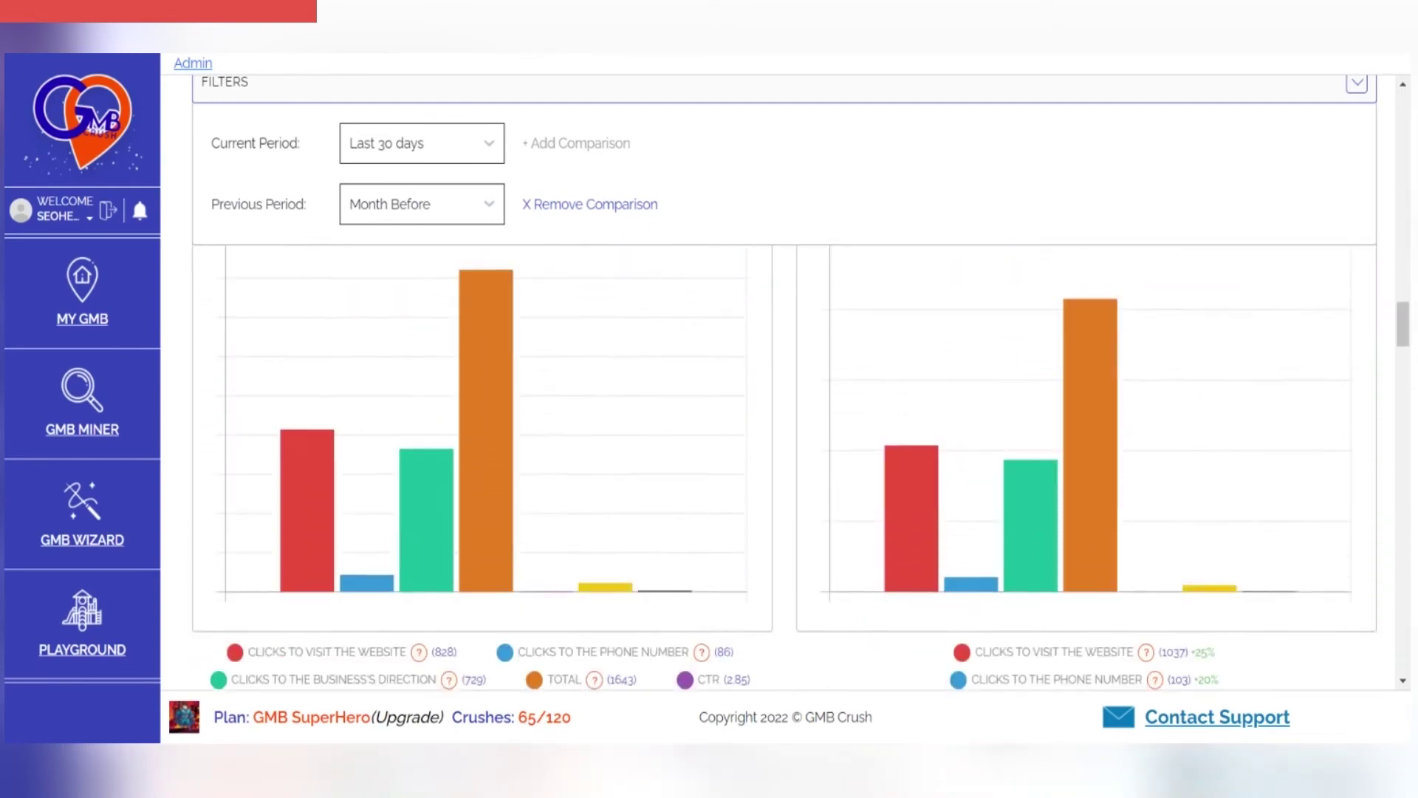
{"action": "scroll", "coordinate": [539, 616], "scroll_direction": "down", "scroll_amount": 1}
{"action": "mouse_move", "coordinate": [421, 611]}
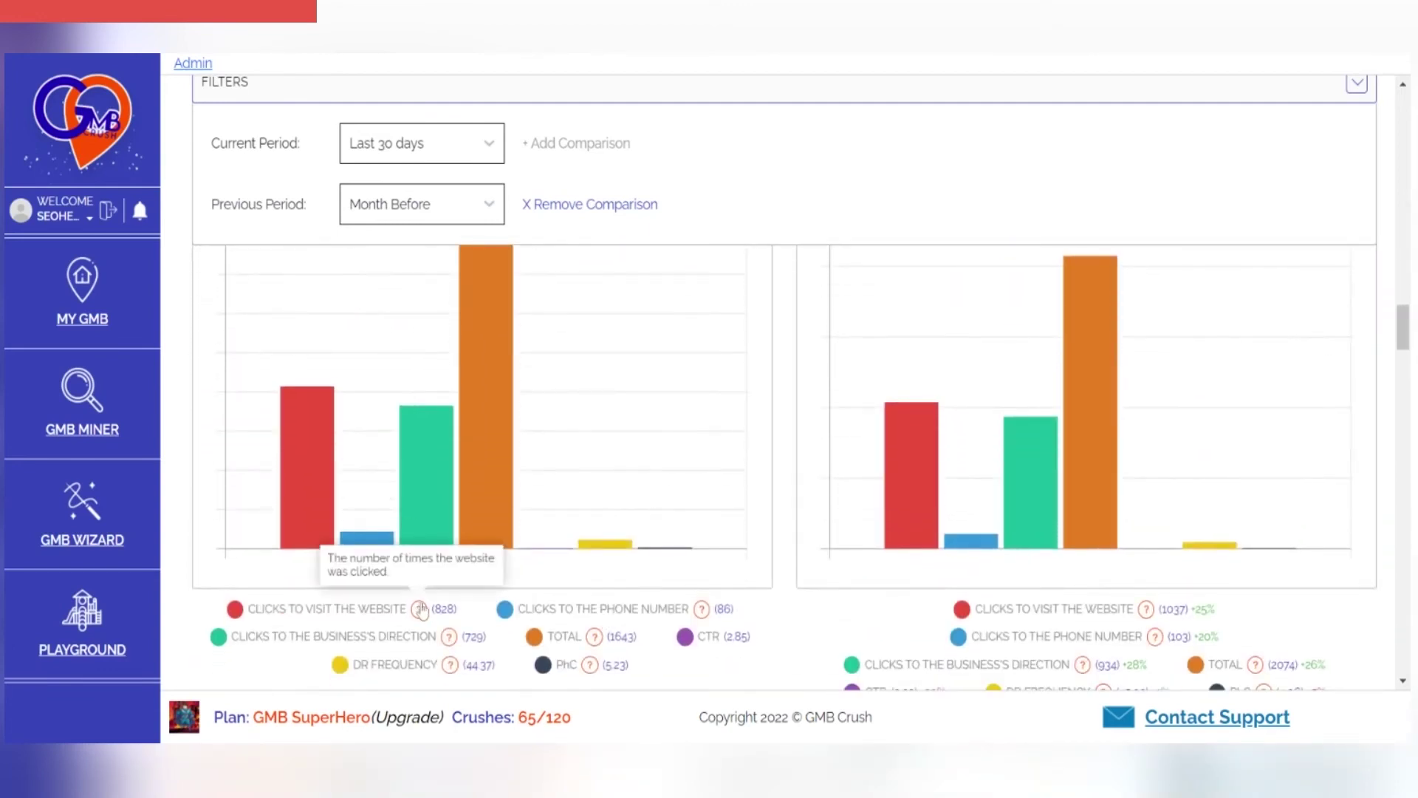
{"action": "mouse_move", "coordinate": [699, 610]}
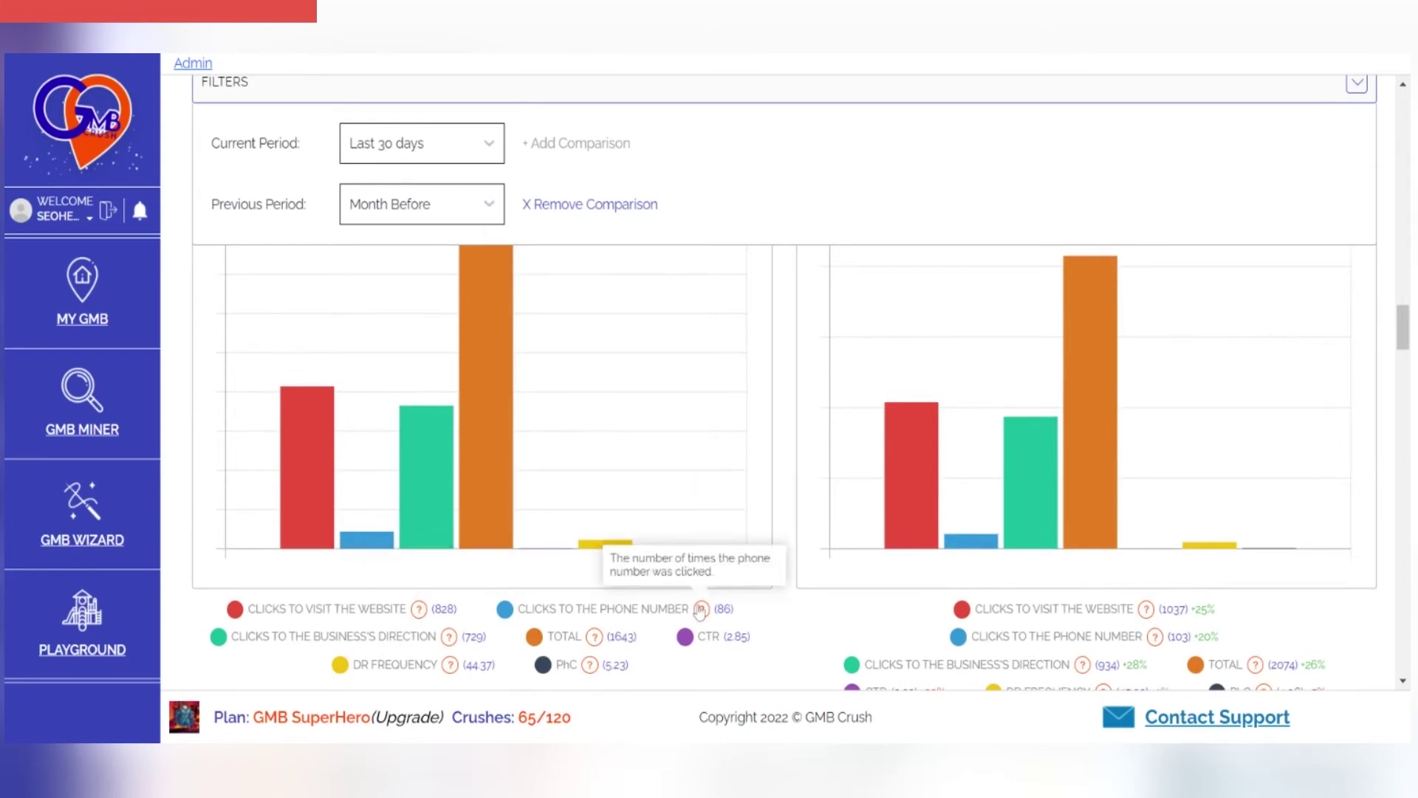
{"action": "mouse_move", "coordinate": [451, 639]}
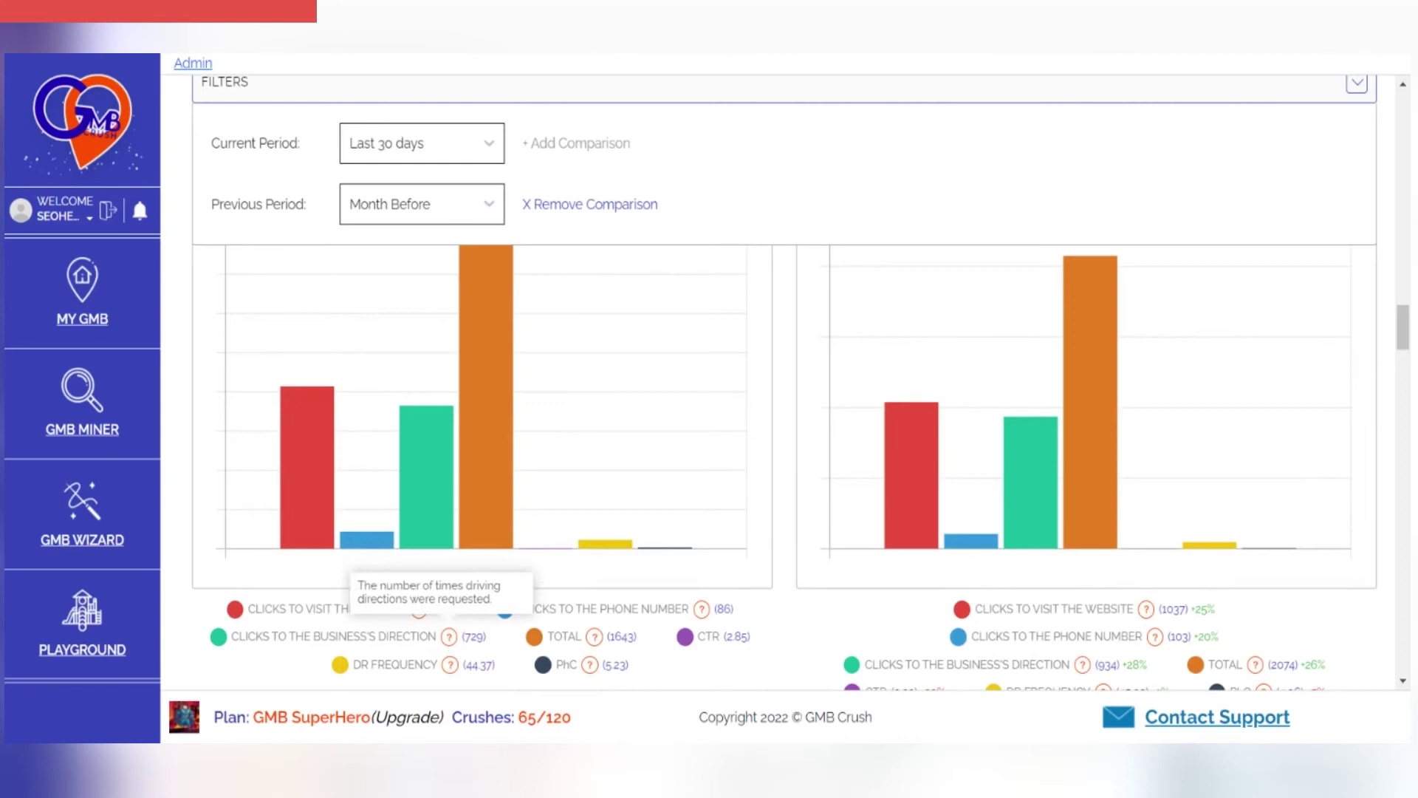
{"action": "mouse_move", "coordinate": [600, 643]}
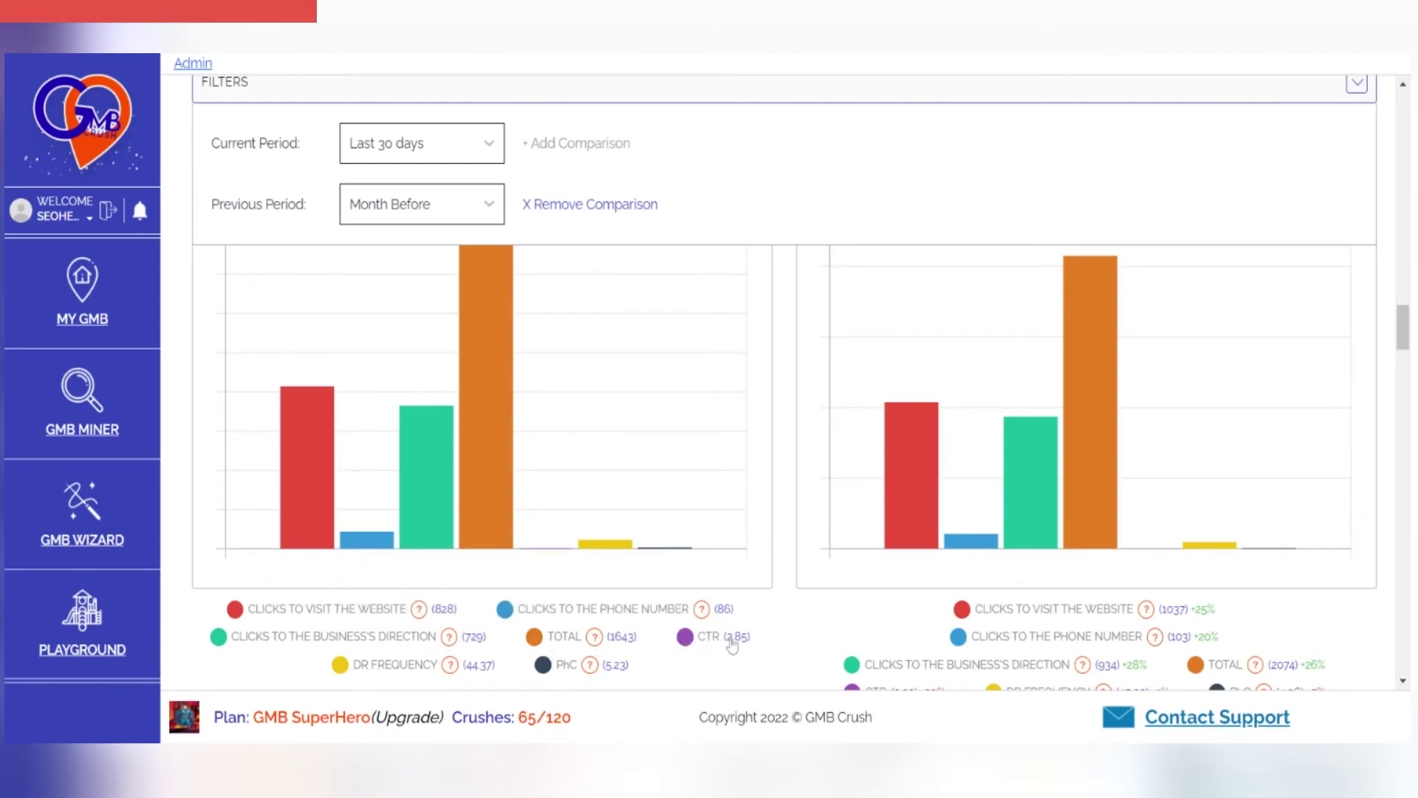
{"action": "mouse_move", "coordinate": [450, 669]}
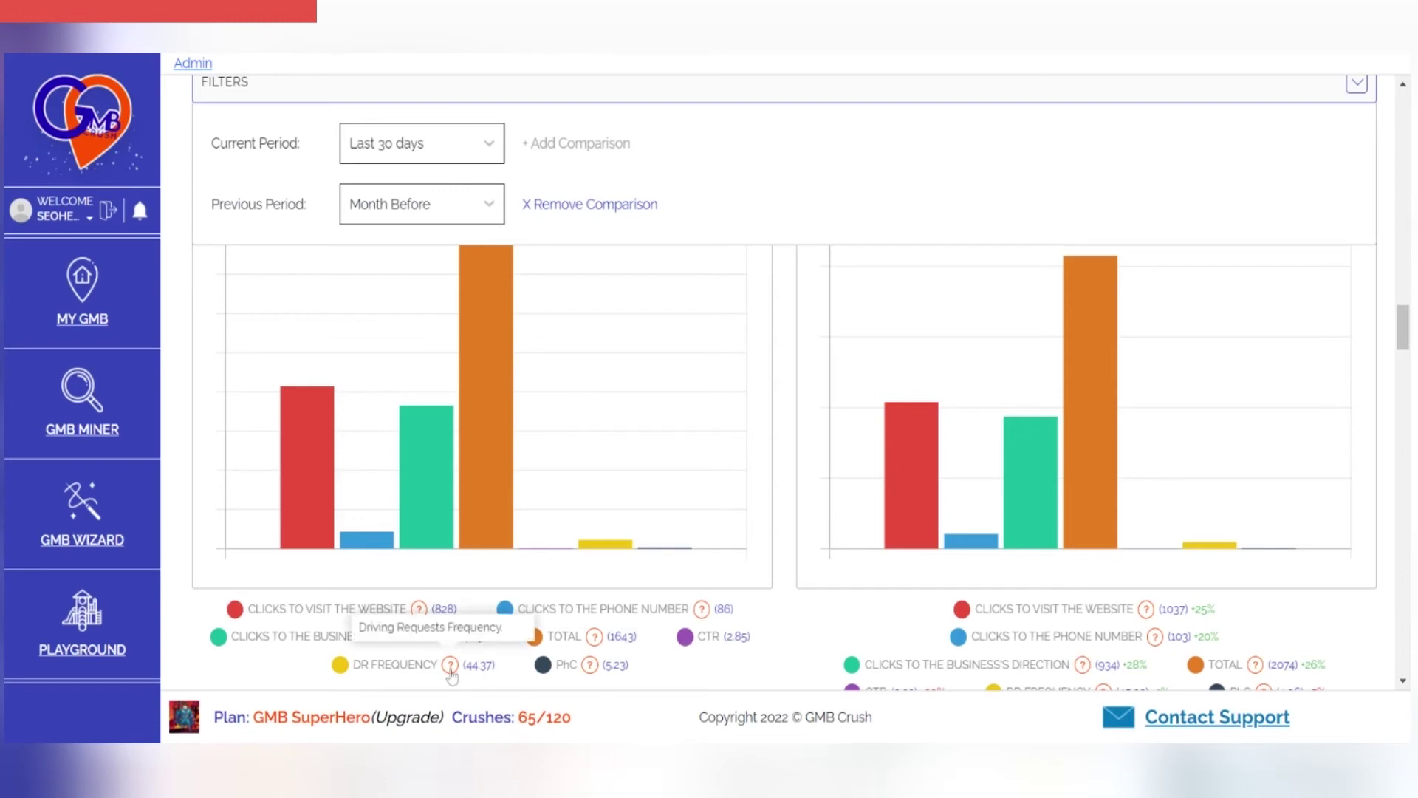
{"action": "mouse_move", "coordinate": [592, 674]}
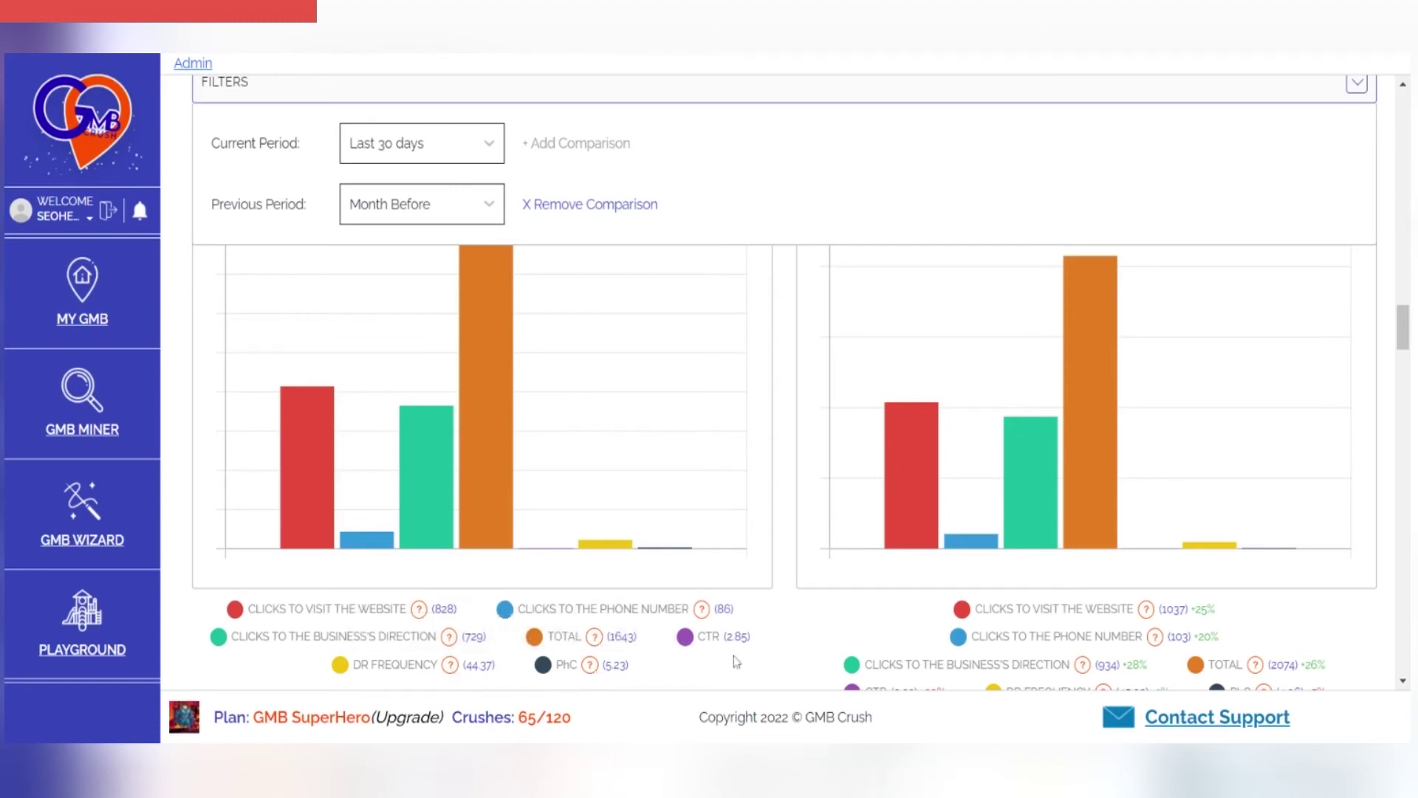
{"action": "scroll", "coordinate": [736, 661], "scroll_direction": "down", "scroll_amount": 7}
Scroll through the Sentiment pie charts and Weekly Changes down to the Photos section.
{"action": "scroll", "coordinate": [737, 661], "scroll_direction": "down", "scroll_amount": 6}
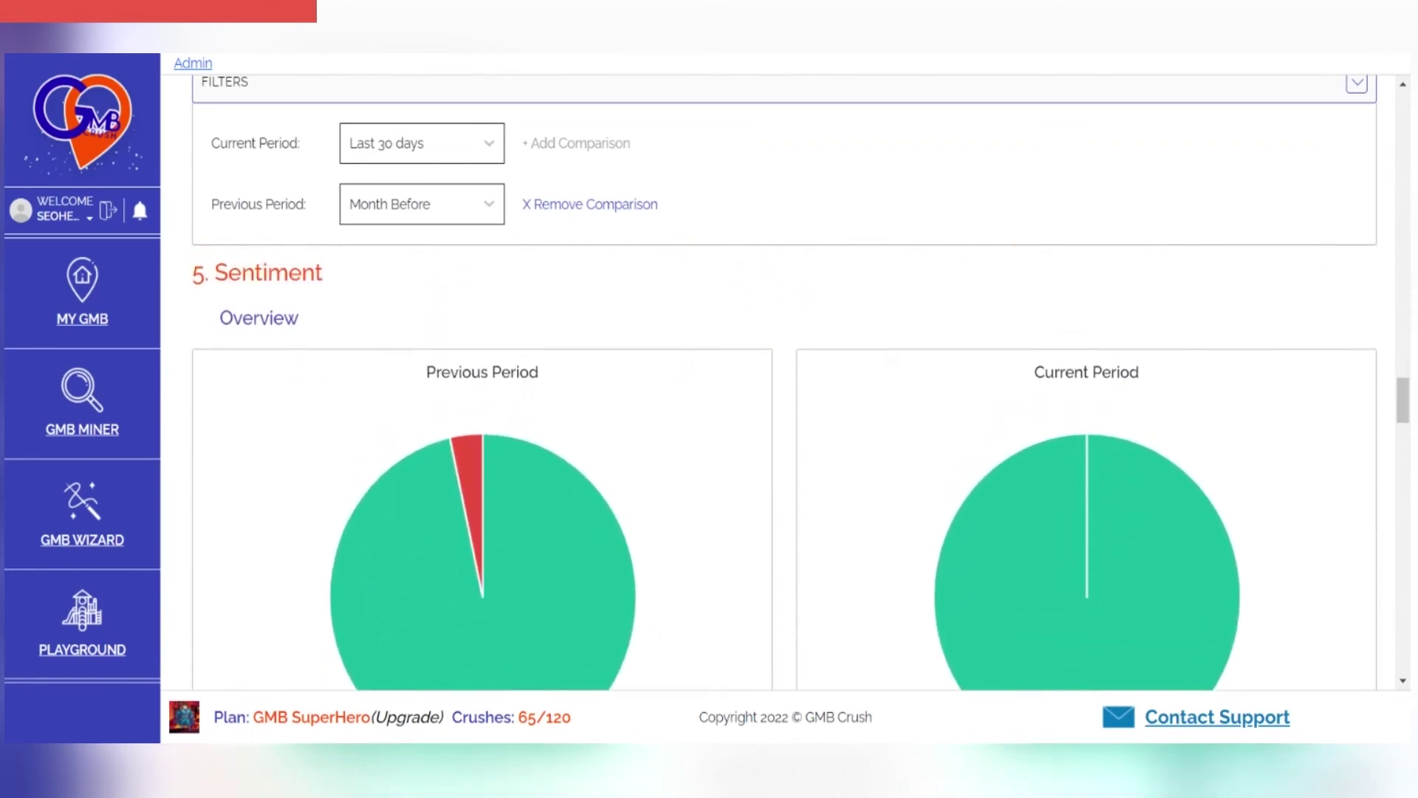
{"action": "scroll", "coordinate": [737, 661], "scroll_direction": "down", "scroll_amount": 2}
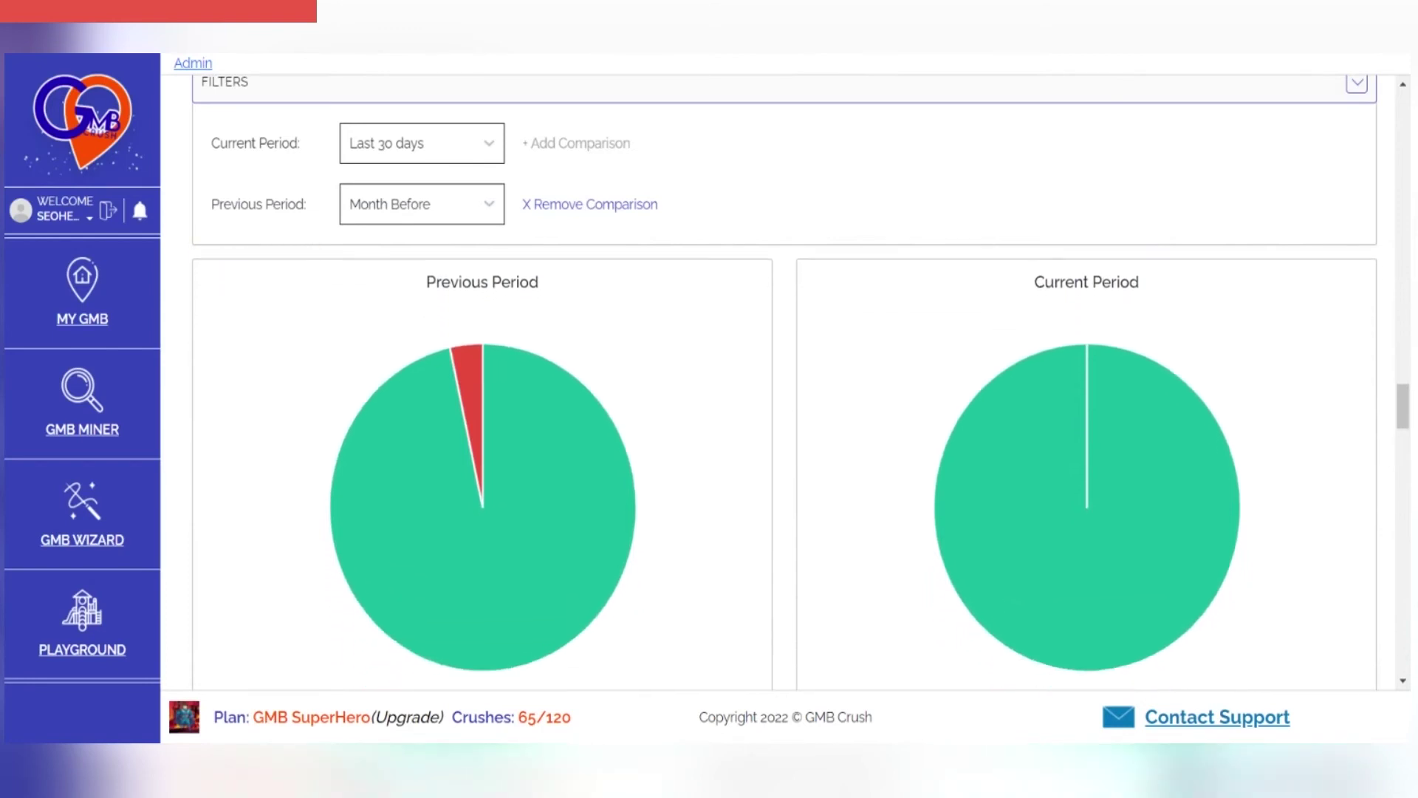
{"action": "scroll", "coordinate": [784, 443], "scroll_direction": "down", "scroll_amount": 1}
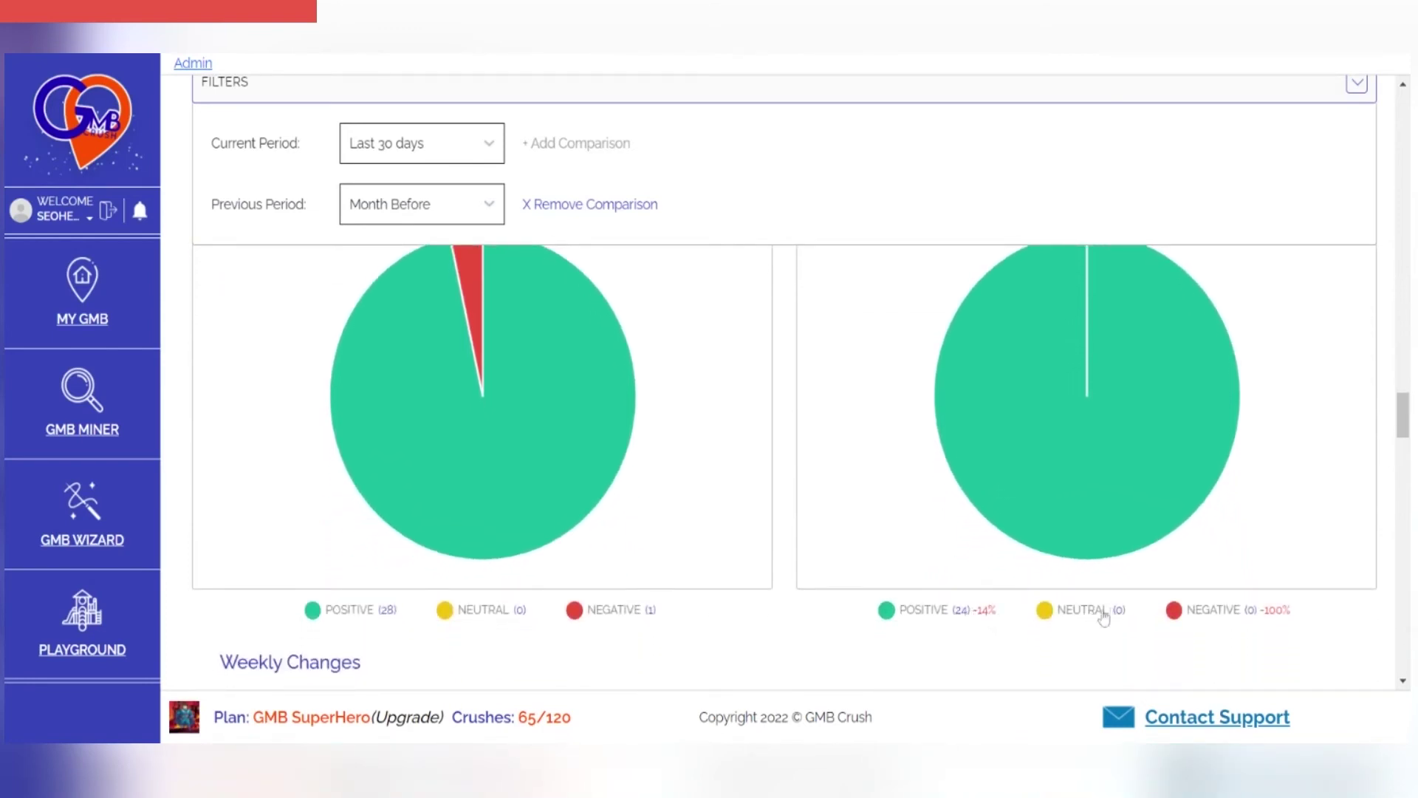
{"action": "scroll", "coordinate": [944, 637], "scroll_direction": "down", "scroll_amount": 3}
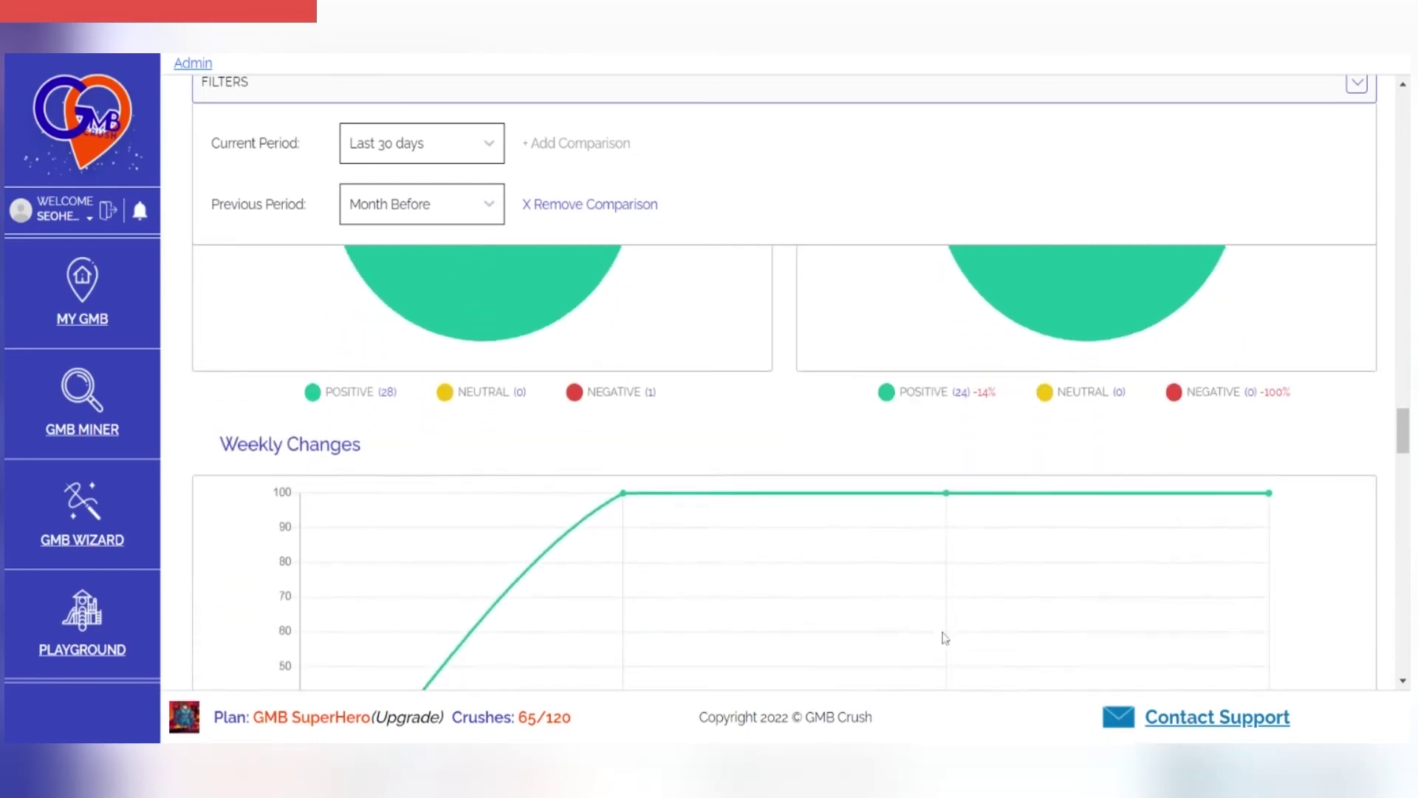
{"action": "scroll", "coordinate": [945, 637], "scroll_direction": "down", "scroll_amount": 8}
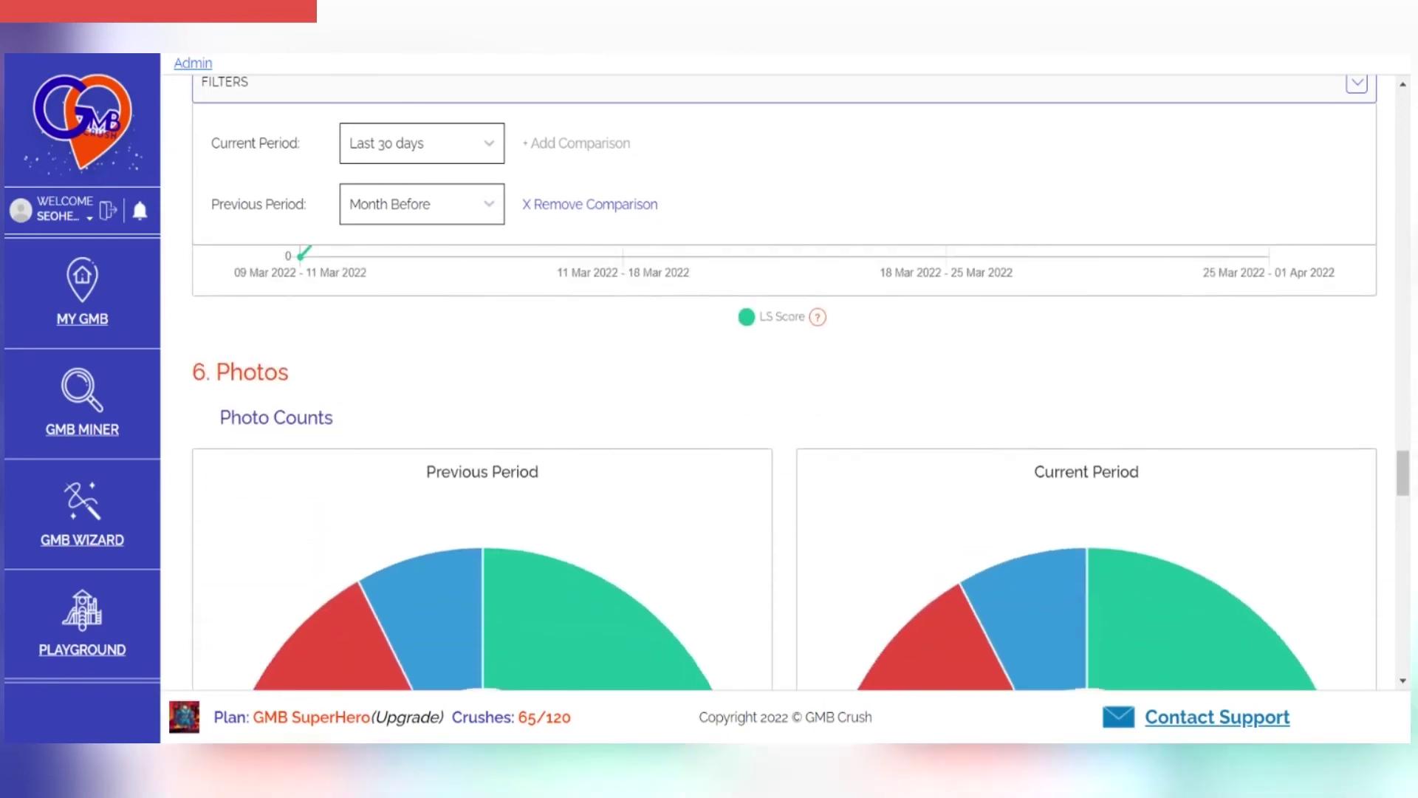
Read the Photo Counts legend definitions (16,799 vs 15,789 total) and continue to Photo Views.
{"action": "scroll", "coordinate": [804, 471], "scroll_direction": "down", "scroll_amount": 4}
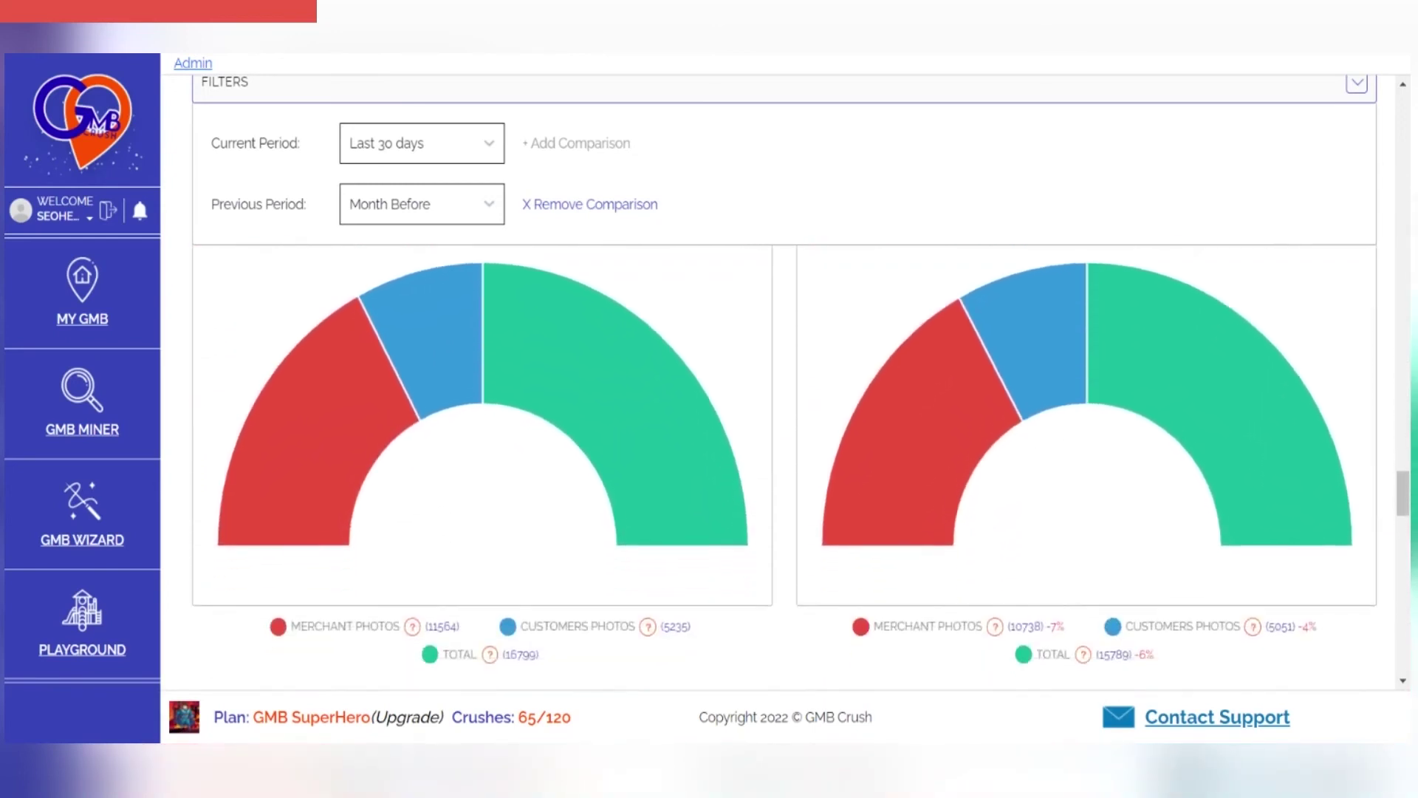
{"action": "scroll", "coordinate": [804, 472], "scroll_direction": "down", "scroll_amount": 1}
{"action": "mouse_move", "coordinate": [411, 581]}
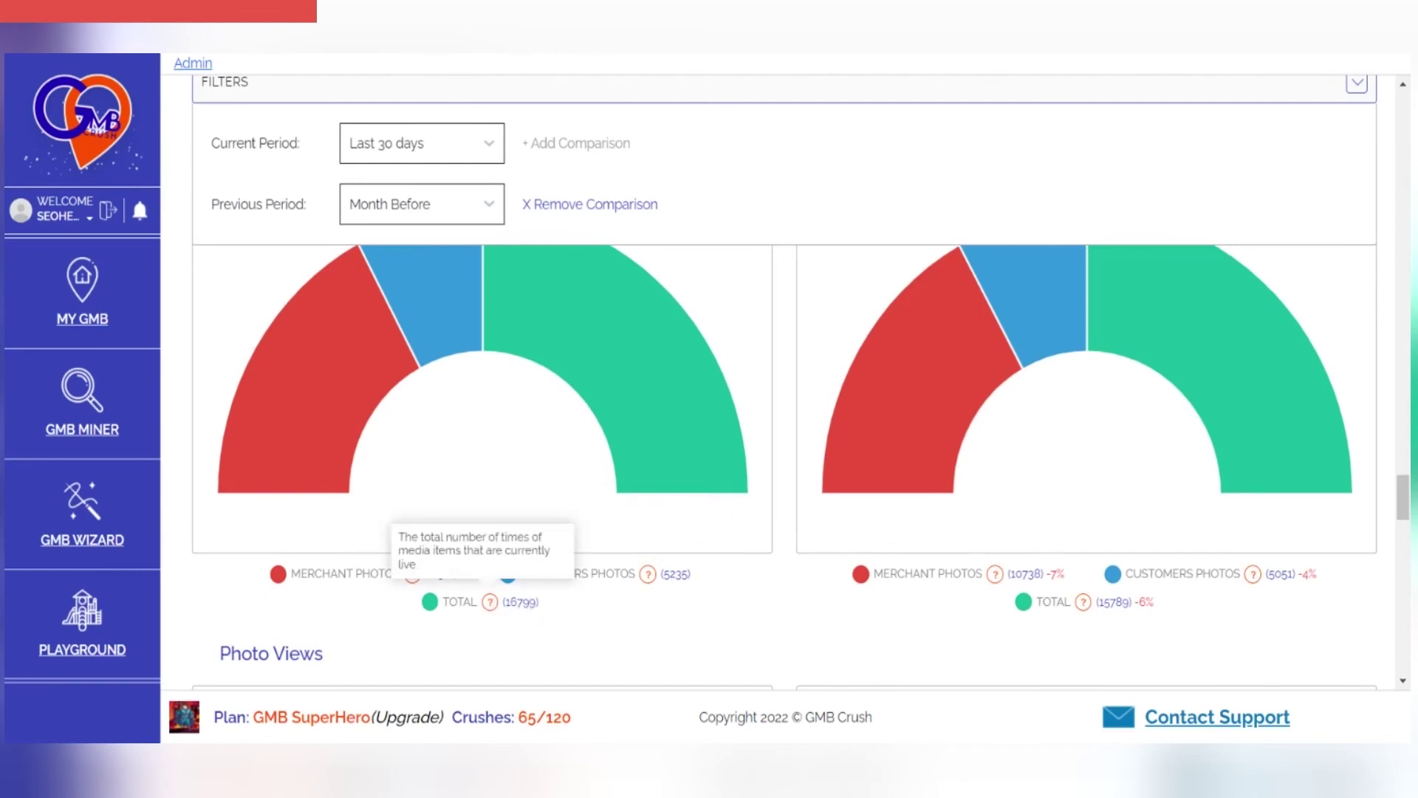
{"action": "scroll", "coordinate": [616, 618], "scroll_direction": "down", "scroll_amount": 5}
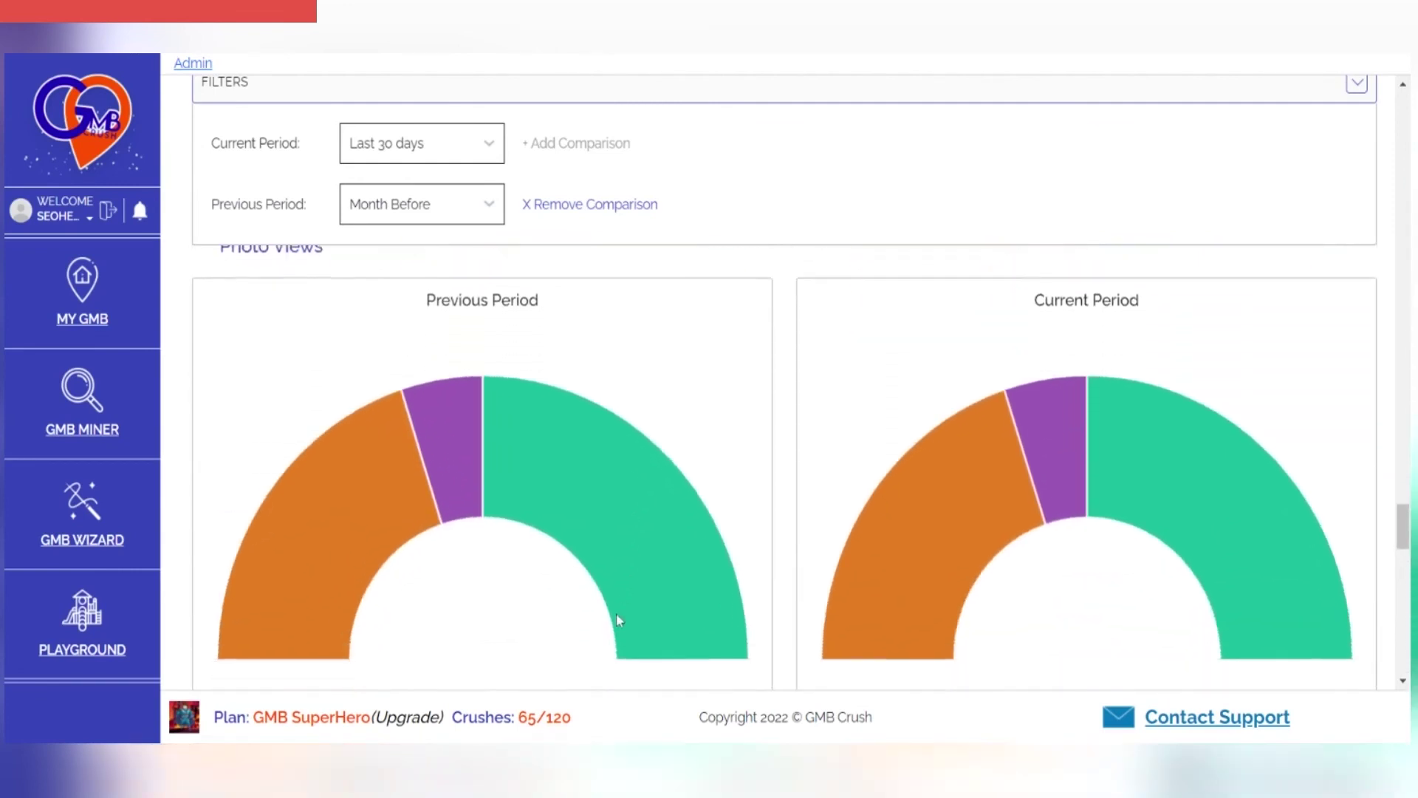
Scroll past the Photo Views charts (83,314 vs 99,300) and Weekly Changes to 7. Posts.
{"action": "scroll", "coordinate": [617, 621], "scroll_direction": "down", "scroll_amount": 2}
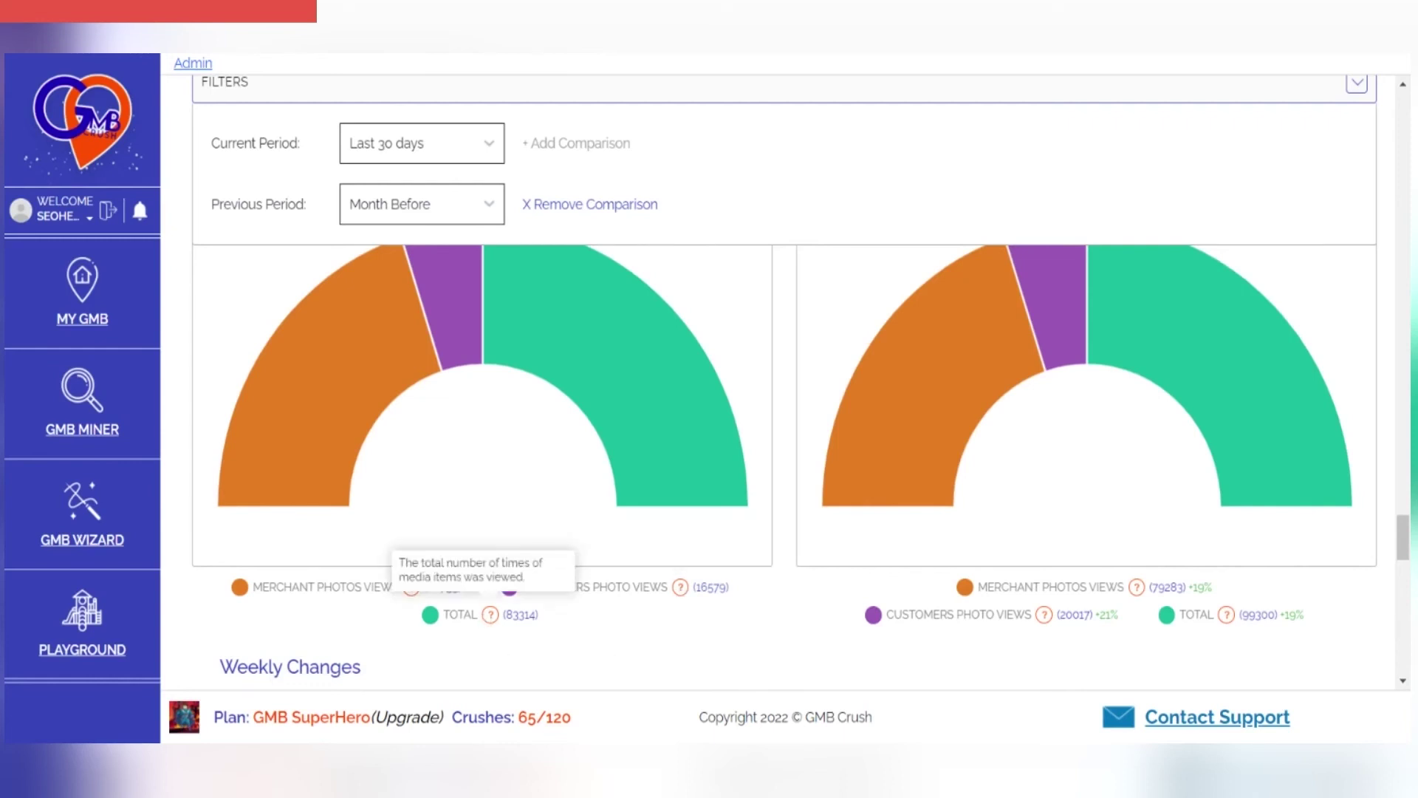
{"action": "scroll", "coordinate": [605, 635], "scroll_direction": "down", "scroll_amount": 5}
{"action": "scroll", "coordinate": [606, 635], "scroll_direction": "down", "scroll_amount": 4}
{"action": "scroll", "coordinate": [800, 512], "scroll_direction": "down", "scroll_amount": 3}
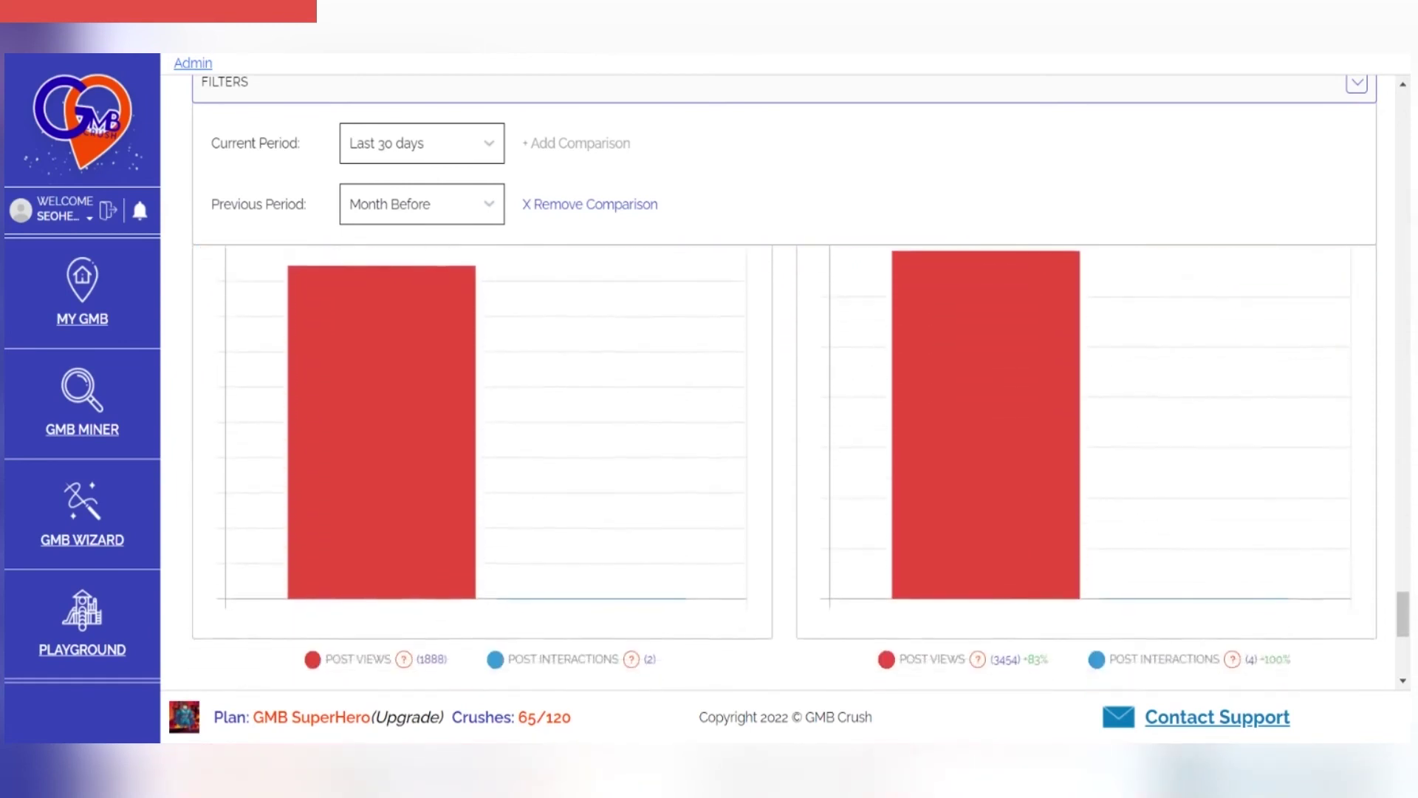
Read the Post Views and Post Interactions definitions and weekly post trend, then scroll back up.
{"action": "scroll", "coordinate": [785, 443], "scroll_direction": "down", "scroll_amount": 1}
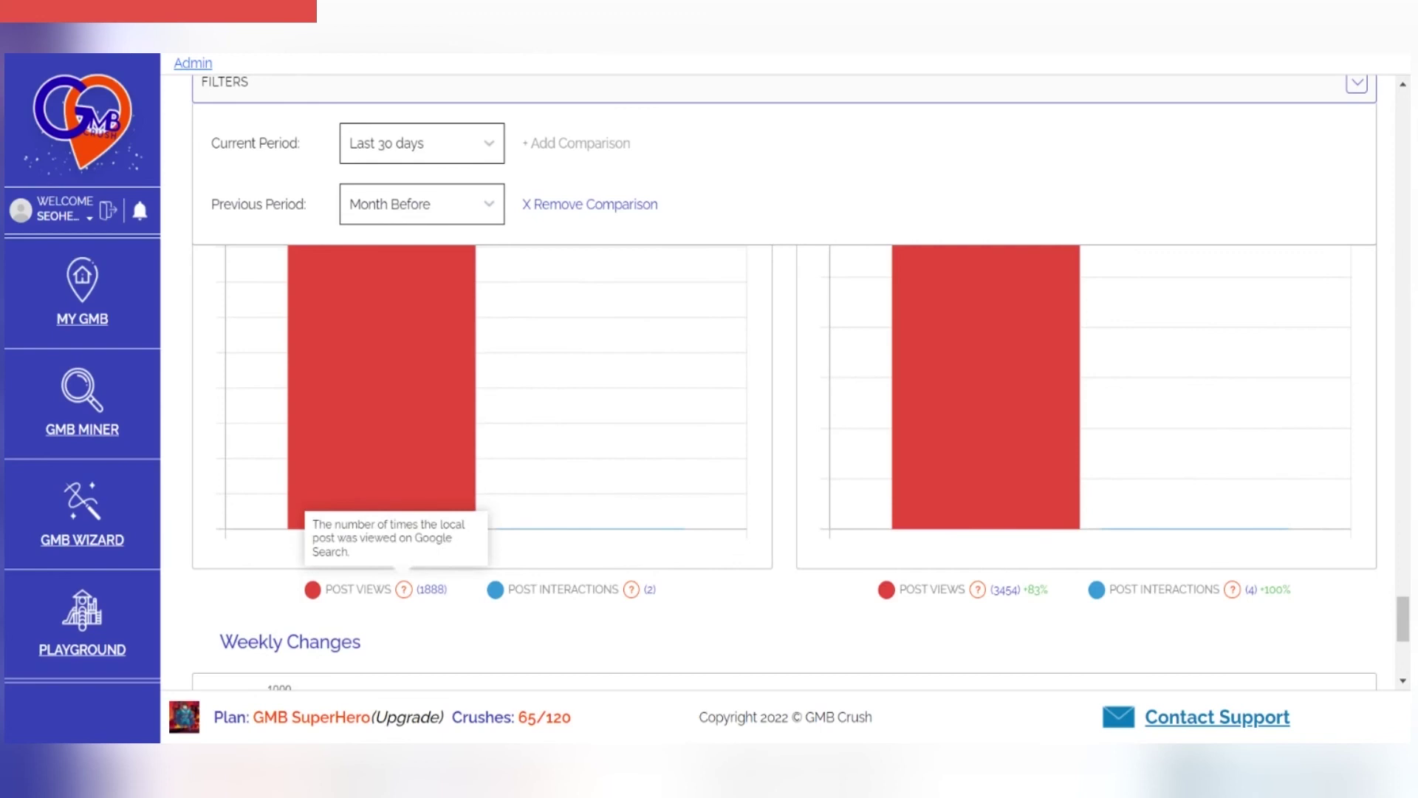
{"action": "mouse_move", "coordinate": [637, 604]}
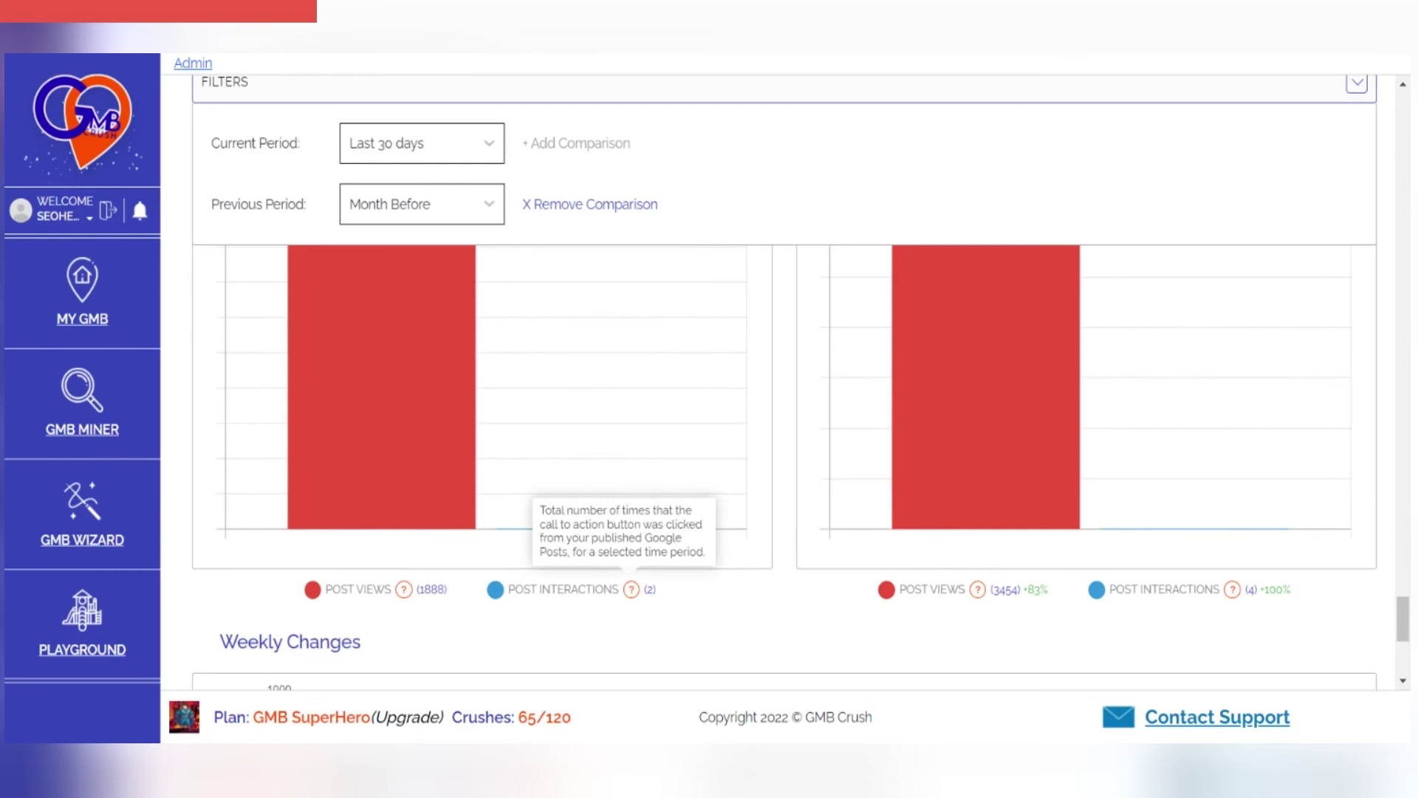
{"action": "scroll", "coordinate": [721, 624], "scroll_direction": "down", "scroll_amount": 5}
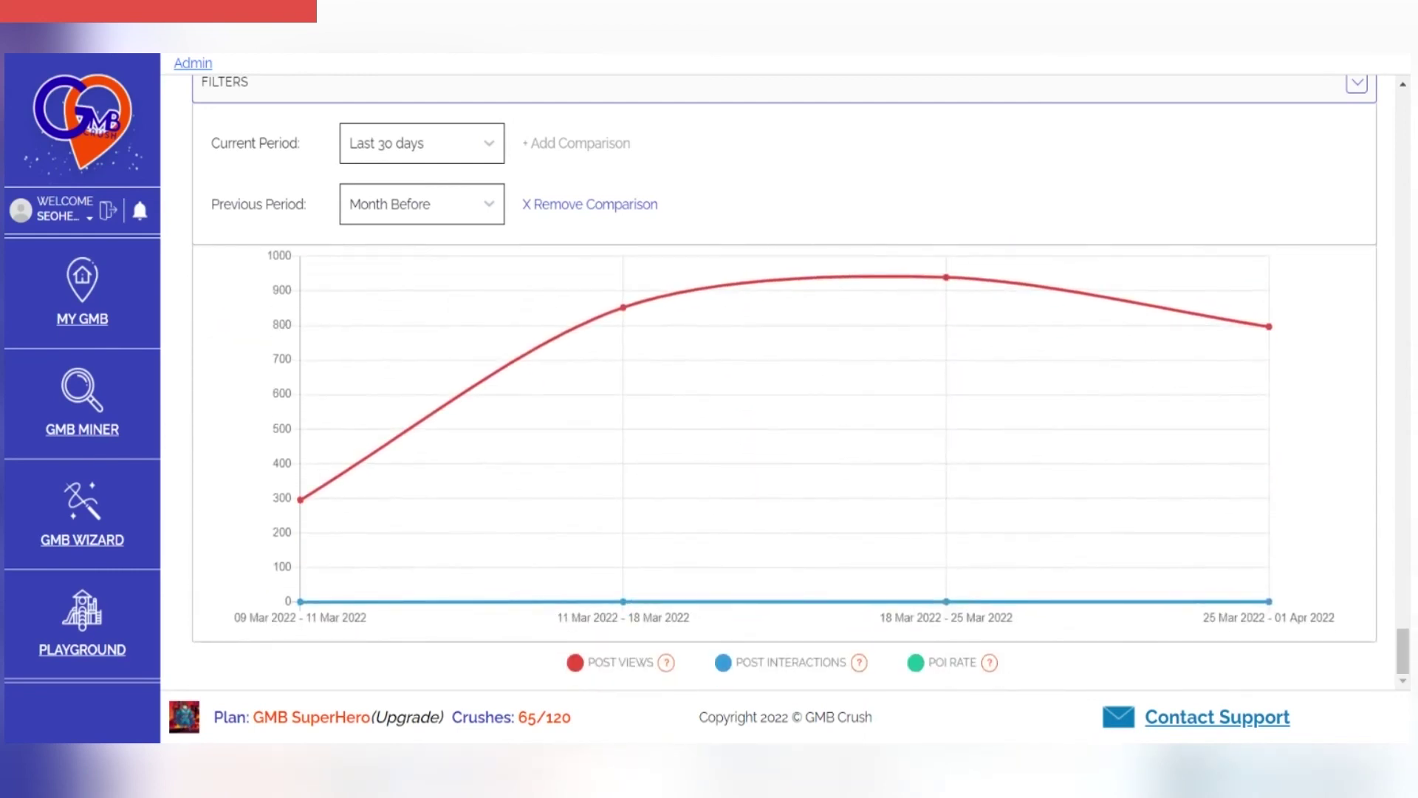
{"action": "scroll", "coordinate": [785, 468], "scroll_direction": "up", "scroll_amount": 20}
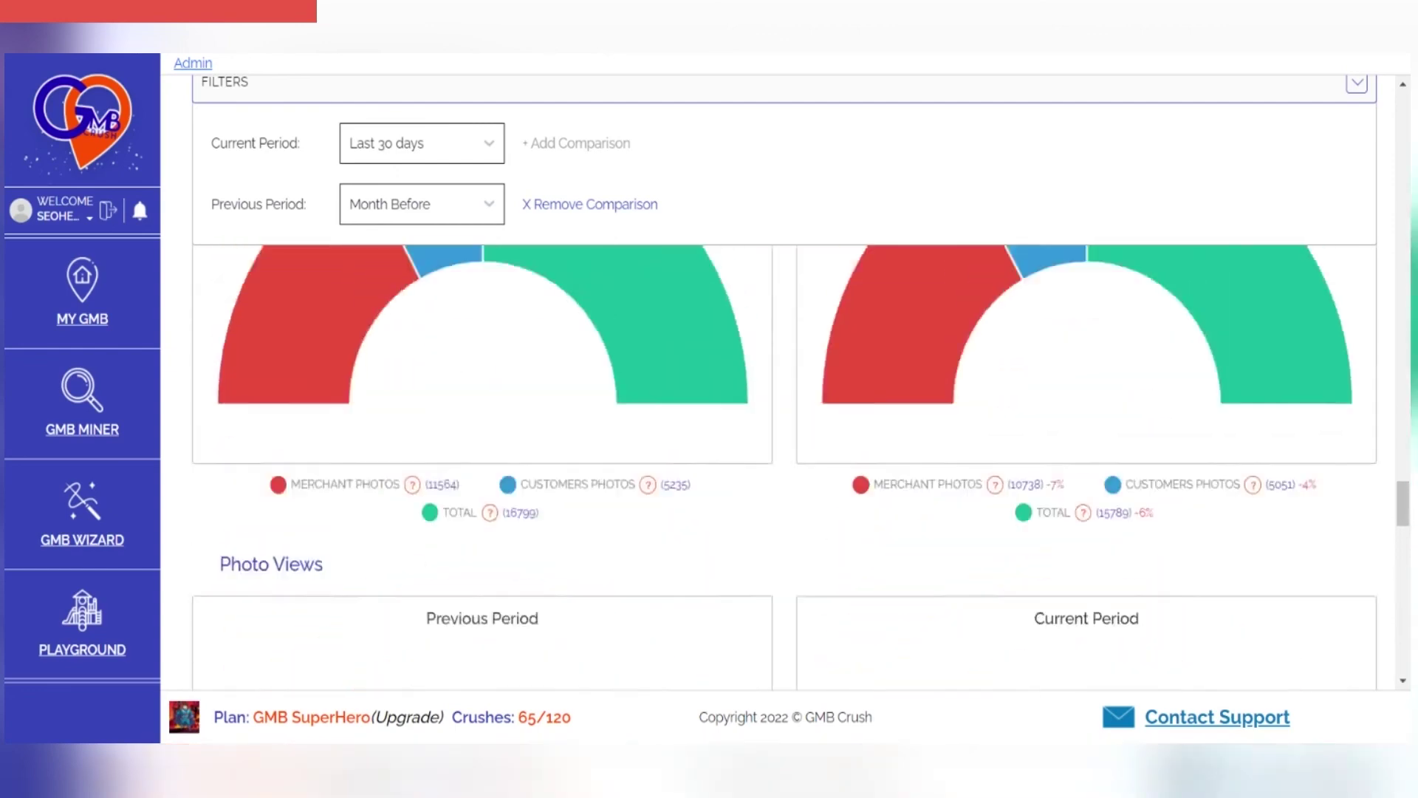
Return to the report top and enable Share this report to reveal the copyable link.
{"action": "scroll", "coordinate": [784, 467], "scroll_direction": "up", "scroll_amount": 20}
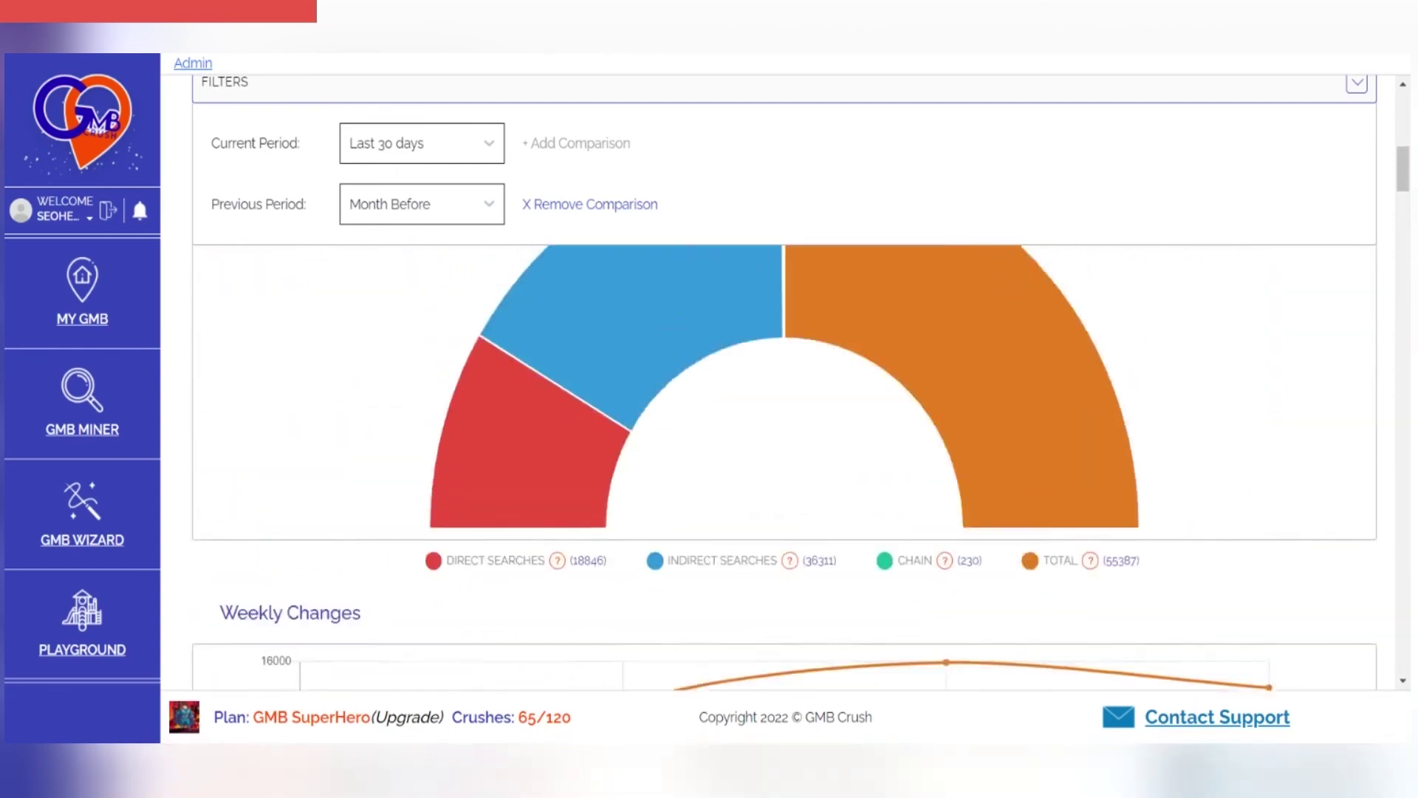
{"action": "scroll", "coordinate": [785, 468], "scroll_direction": "up", "scroll_amount": 5}
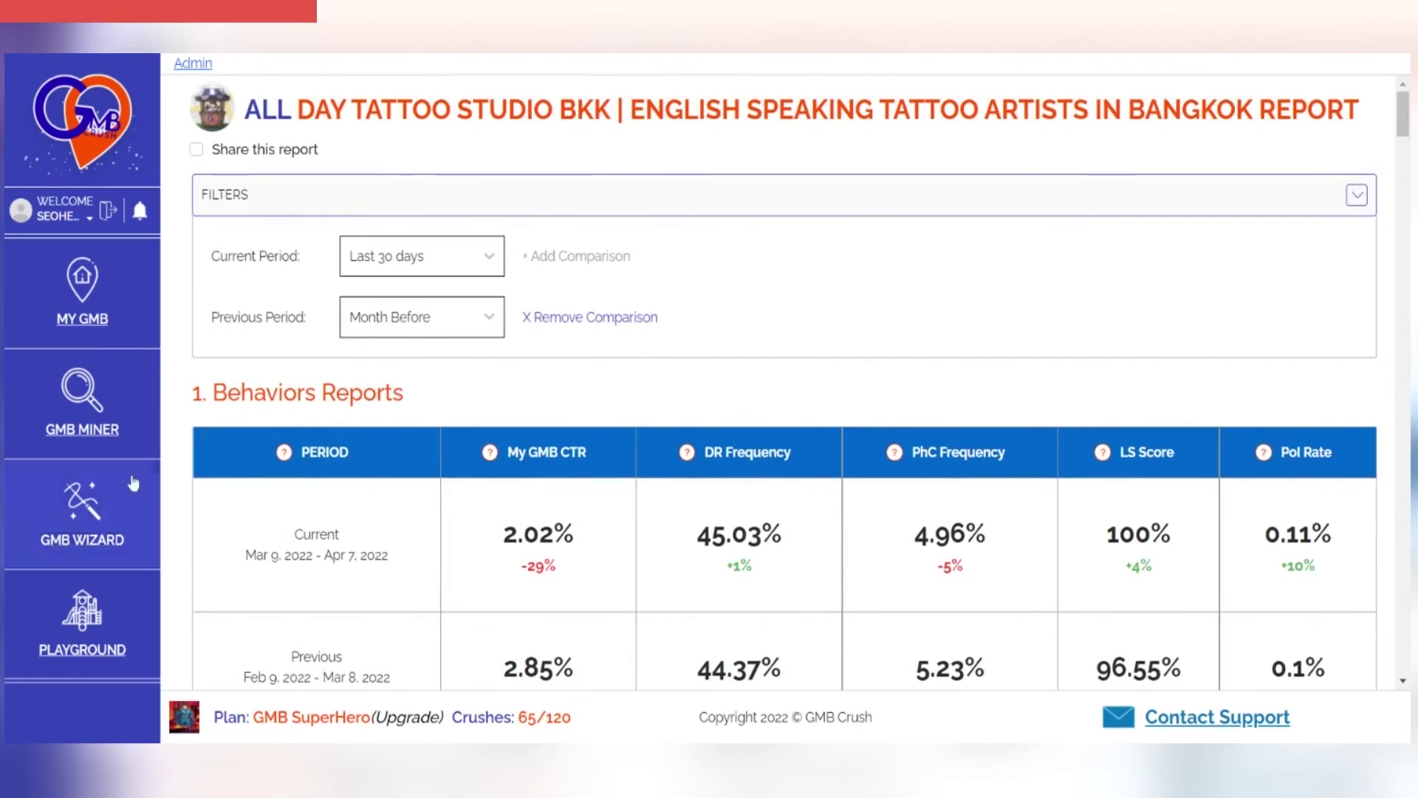
{"action": "left_click", "coordinate": [196, 149]}
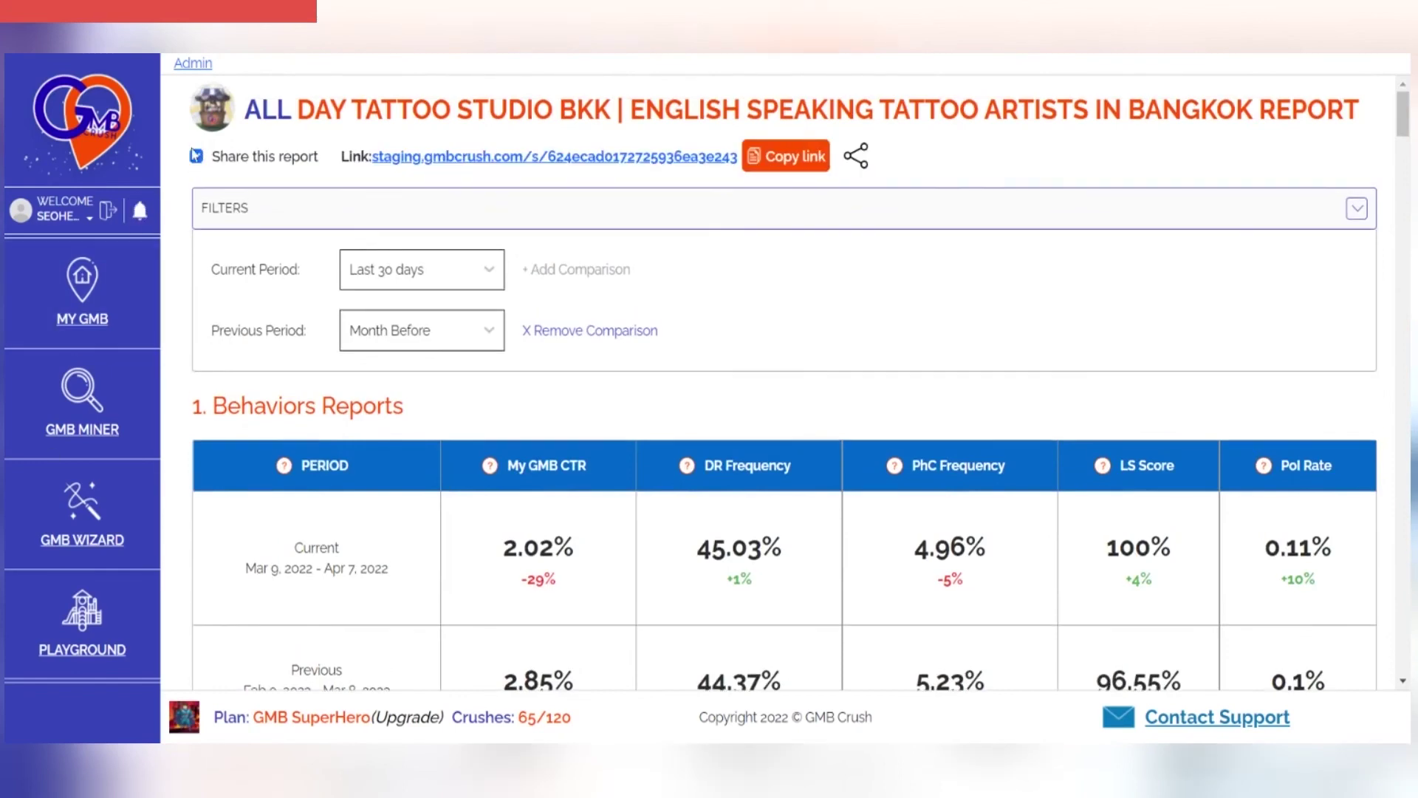